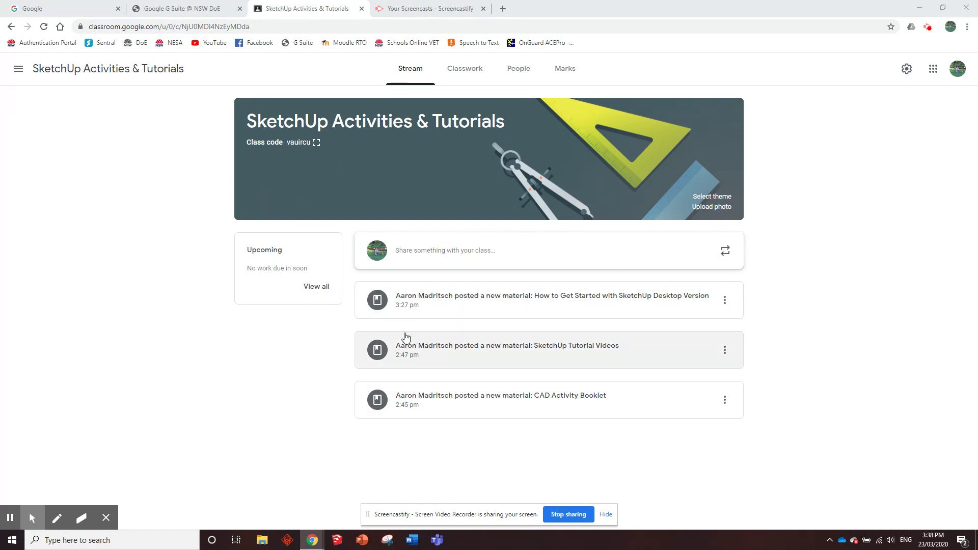
Show the class's Classwork page, then bring up the Google apps list to reach Drive.
left_click(466, 71)
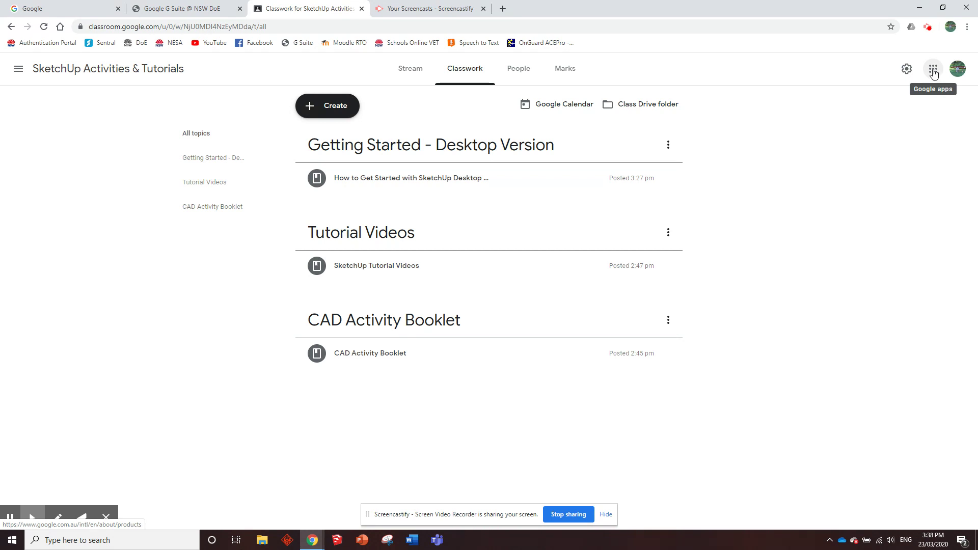
left_click(933, 72)
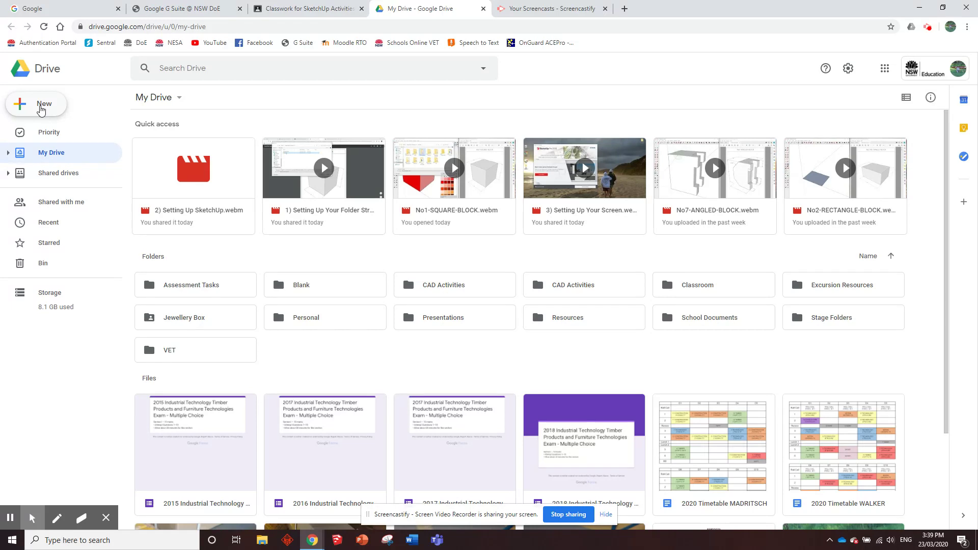
Create a new My Drive folder named 'CAD Activities 1'.
left_click(41, 107)
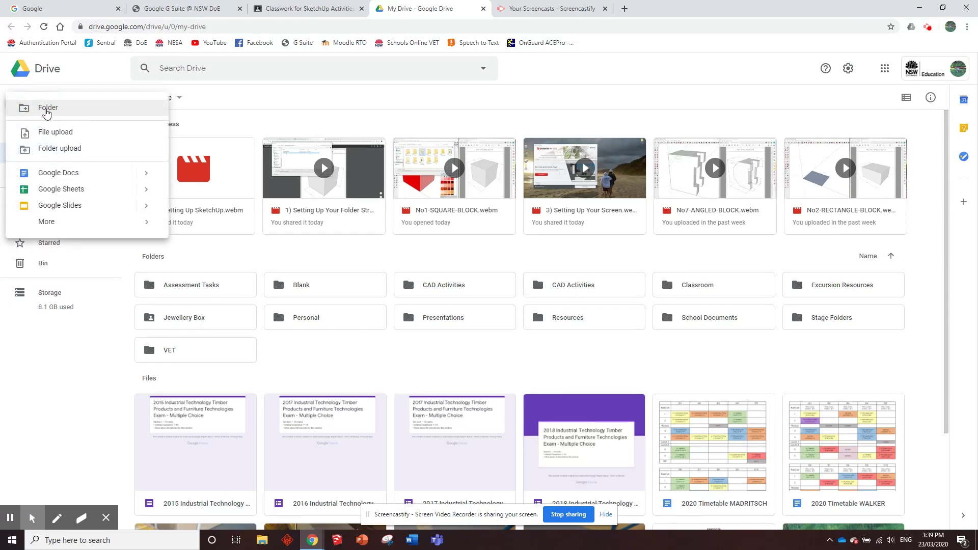
left_click(47, 108)
type("CAD Activities")
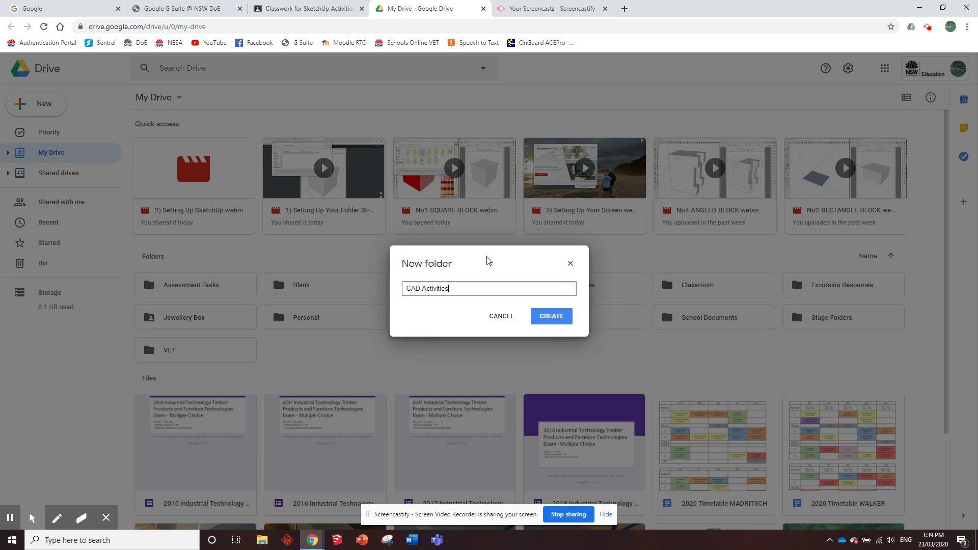
left_click_drag(489, 262, 418, 172)
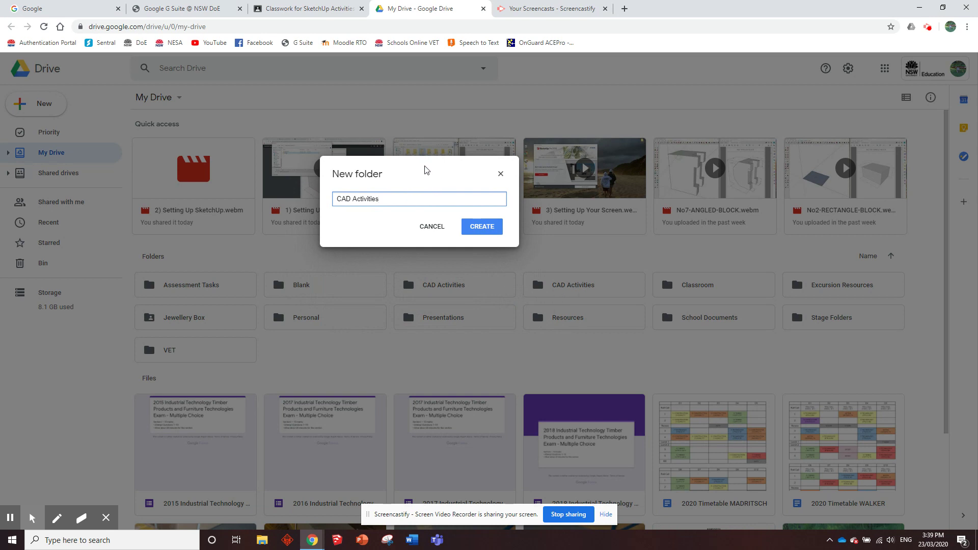
left_click_drag(427, 169, 517, 229)
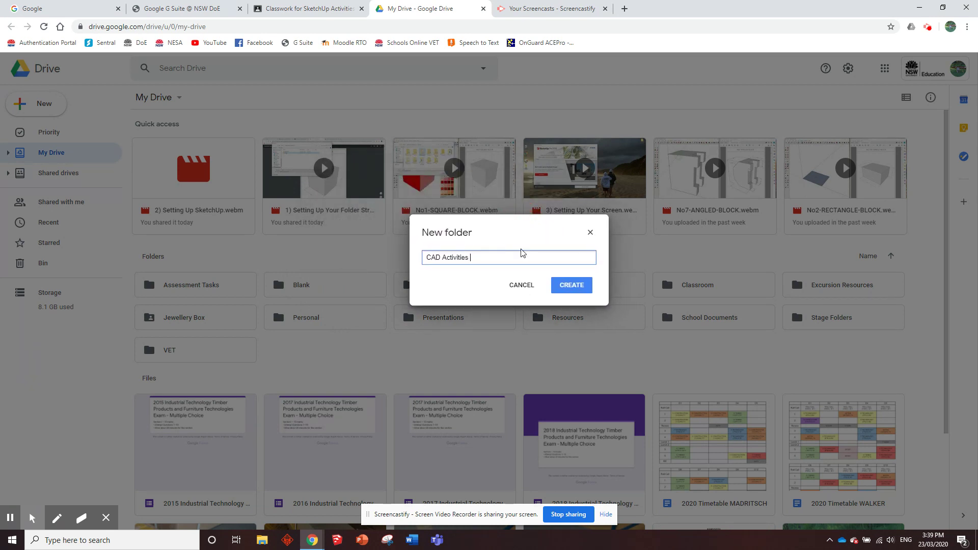
type("1")
left_click(570, 286)
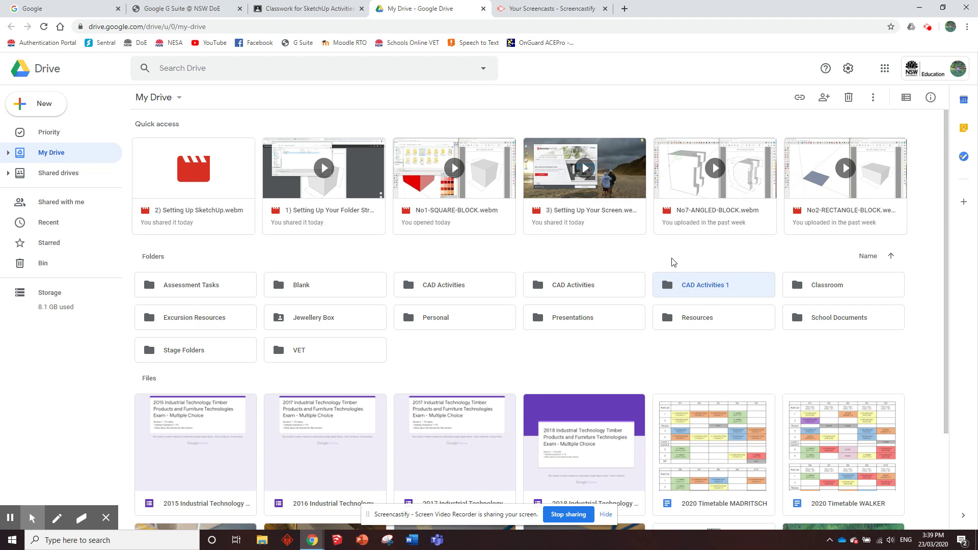
Close the Drive tab and launch SketchUp for Schools from the Google apps list.
left_click(482, 9)
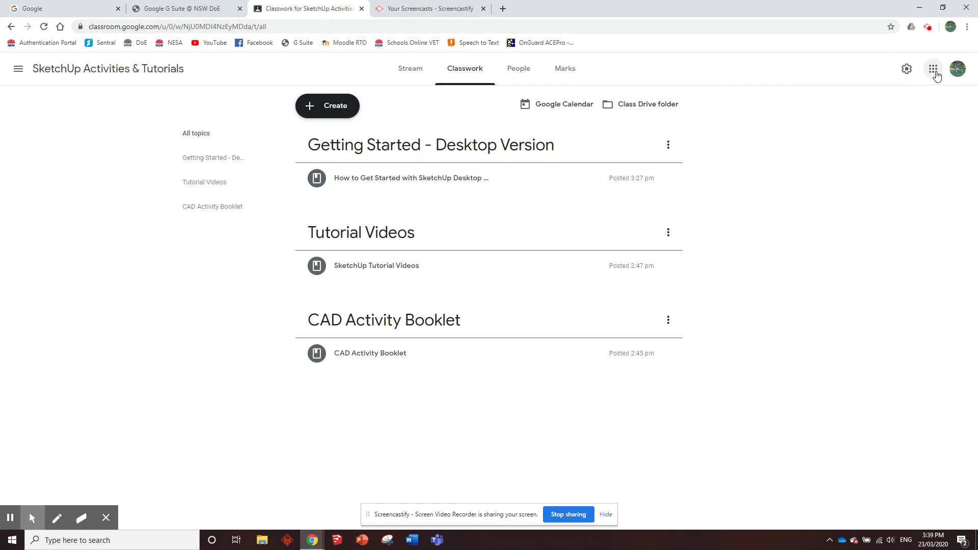
left_click(933, 70)
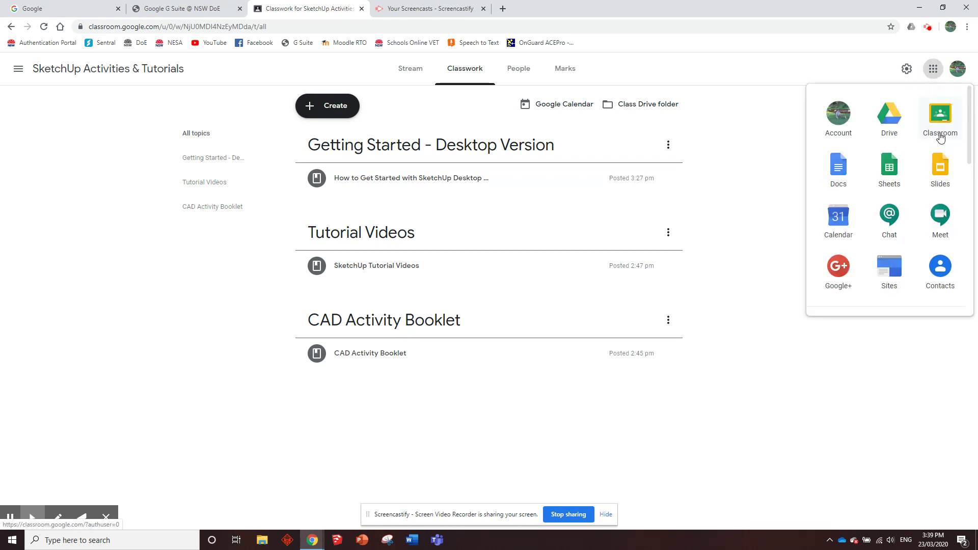
scroll(940, 140, "down", 3)
scroll(938, 140, "down", 5)
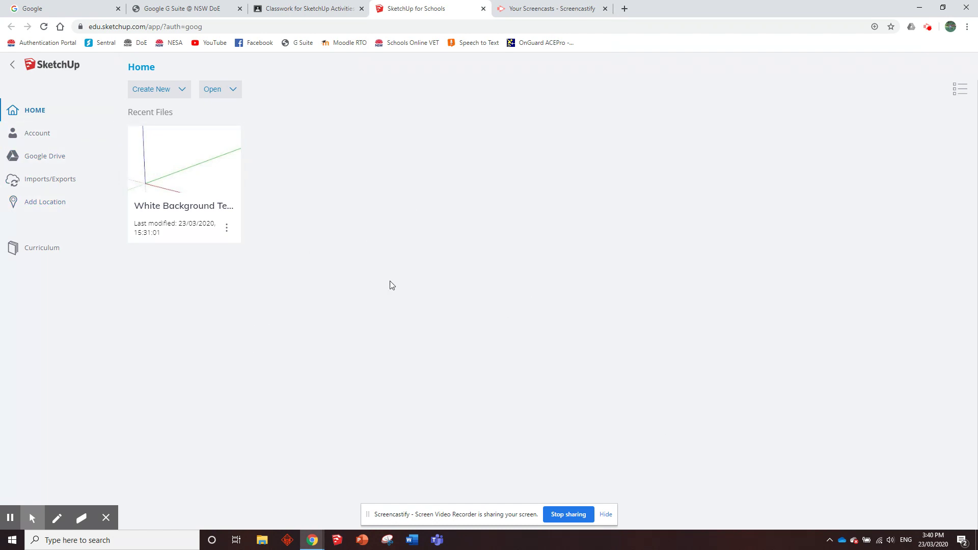
left_click(171, 94)
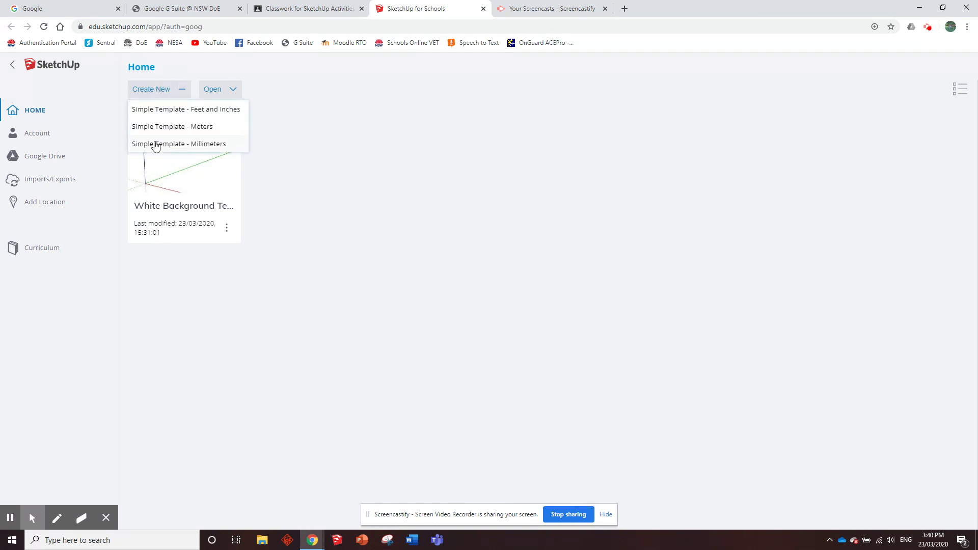
Start a Simple Template – Millimeters model and delete the default person figure.
left_click(169, 145)
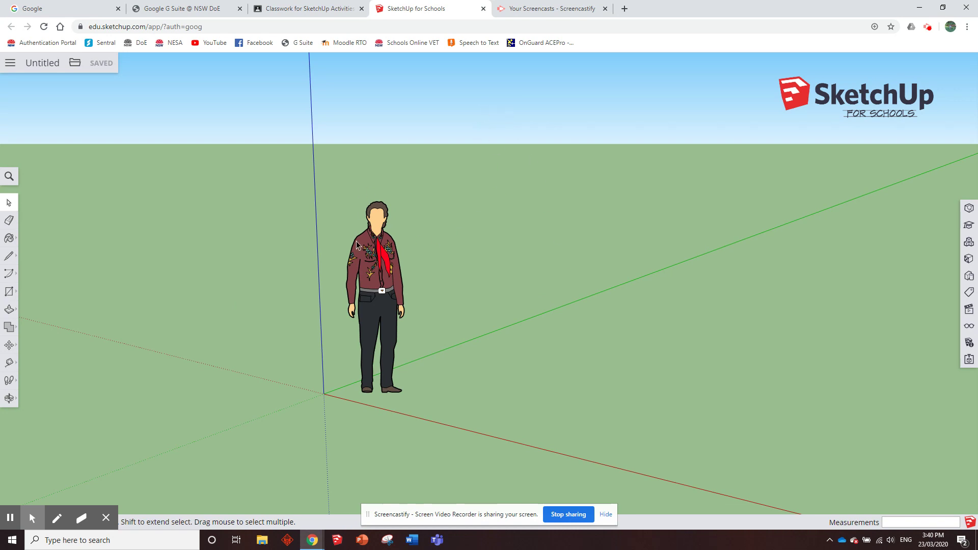
left_click(378, 262)
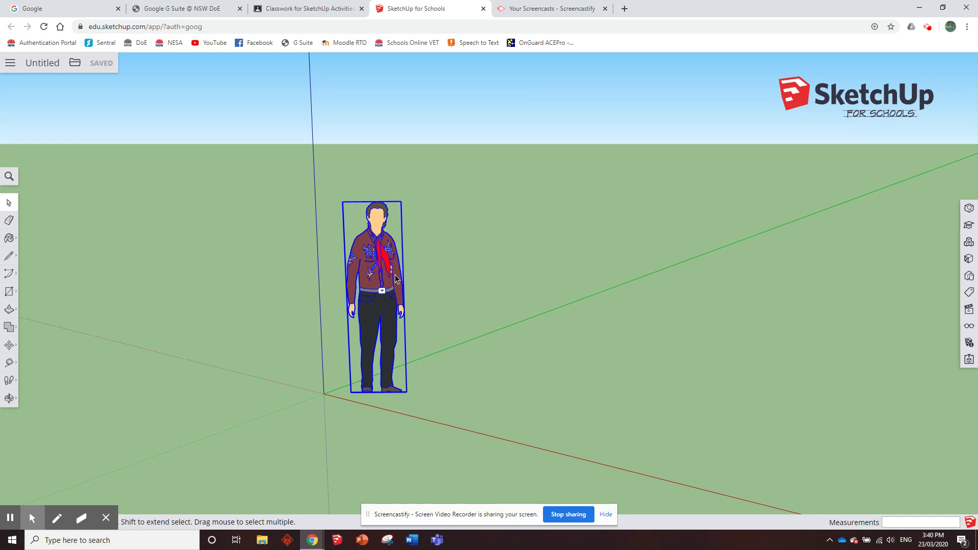
key("Delete")
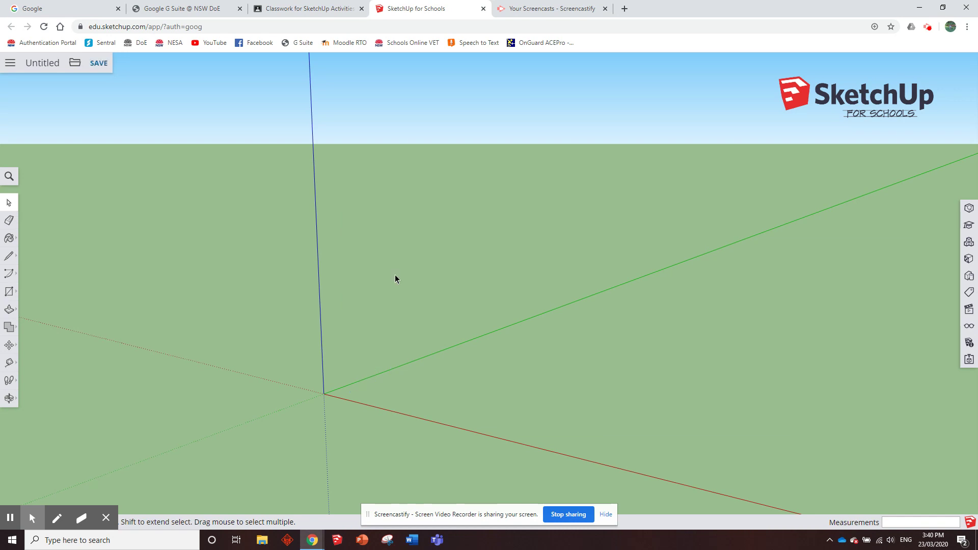
Edit the Simple Style to turn off the sky and set a white #FFFFFF background.
left_click(968, 276)
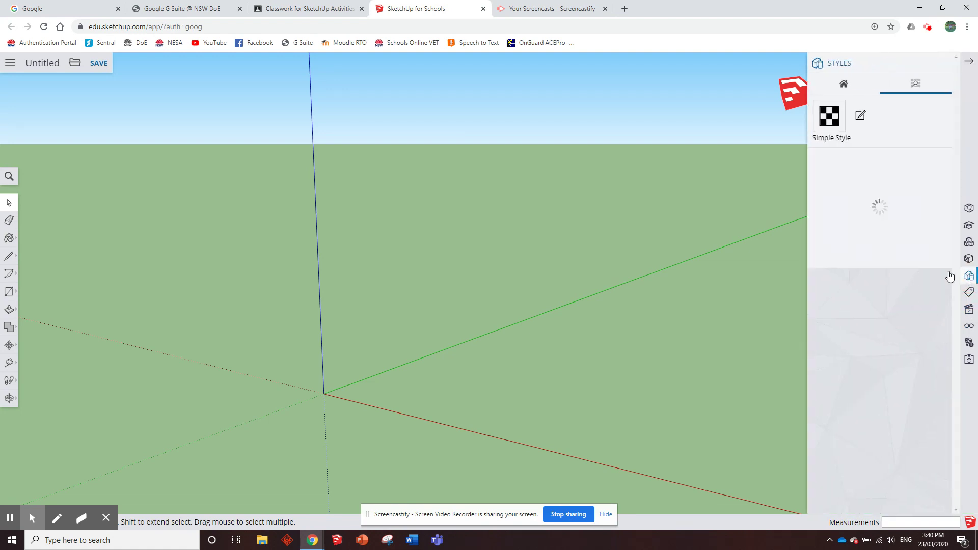
left_click(861, 117)
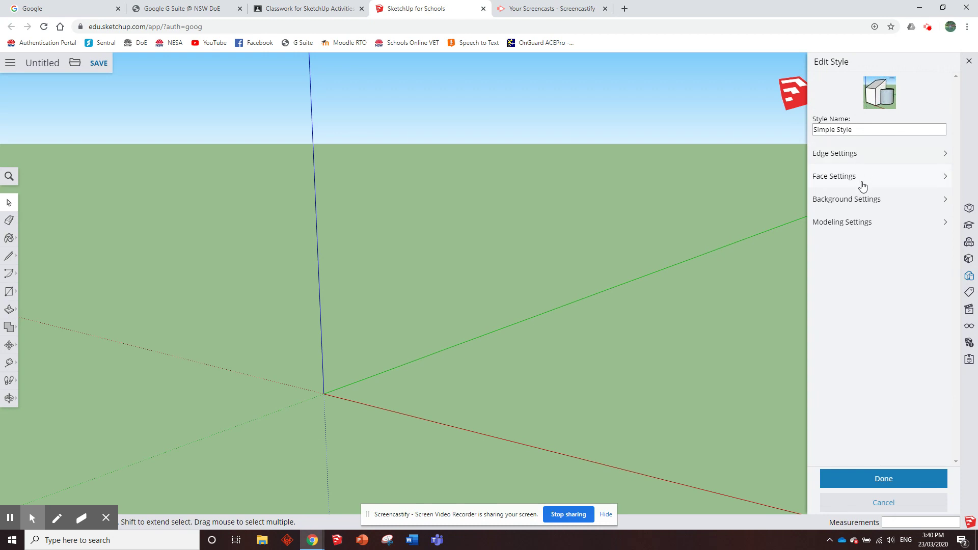
left_click(892, 202)
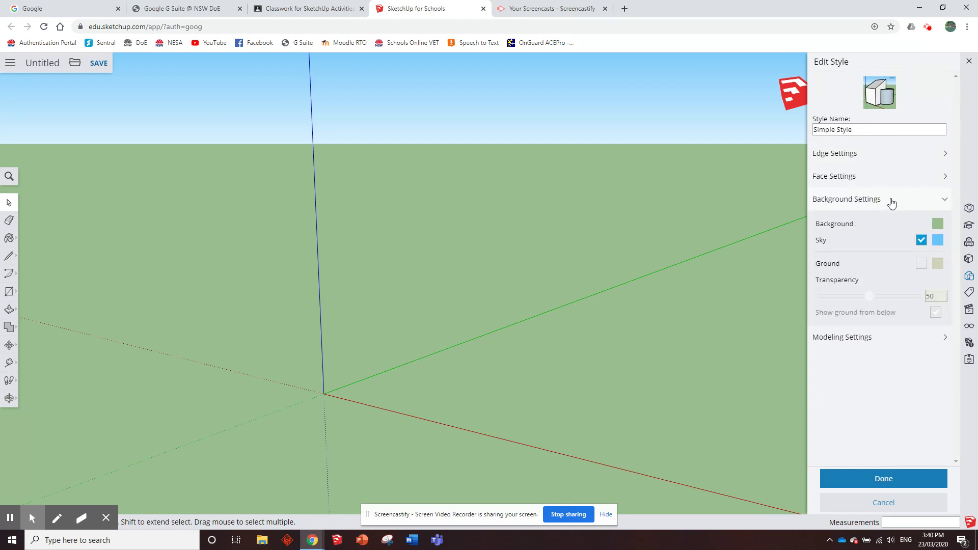
left_click(921, 241)
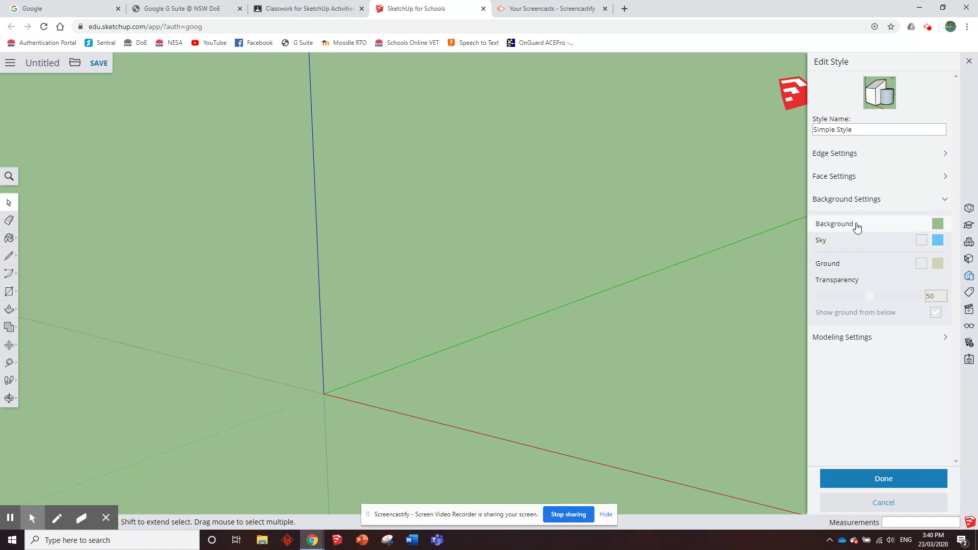
left_click(937, 224)
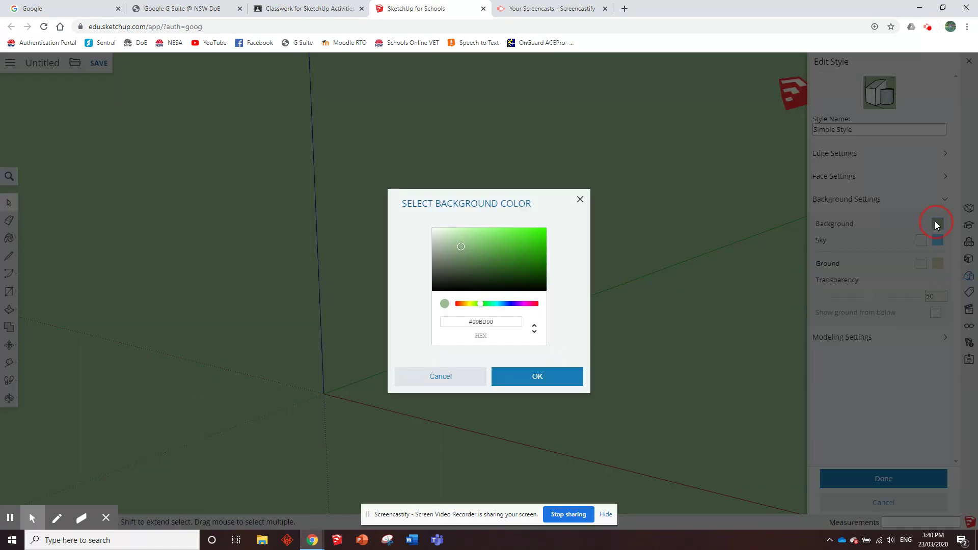
left_click(460, 249)
left_click_drag(460, 249, 426, 226)
left_click(545, 376)
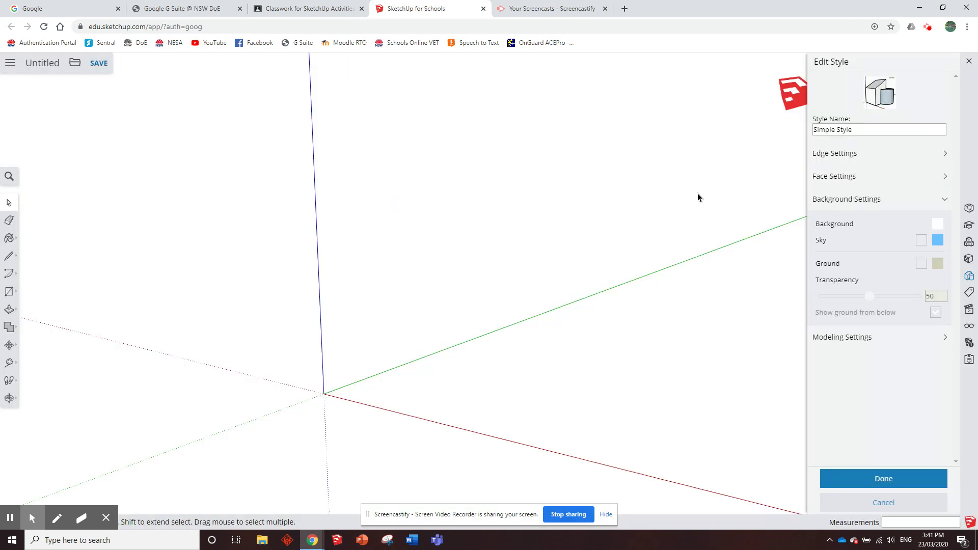
left_click(873, 476)
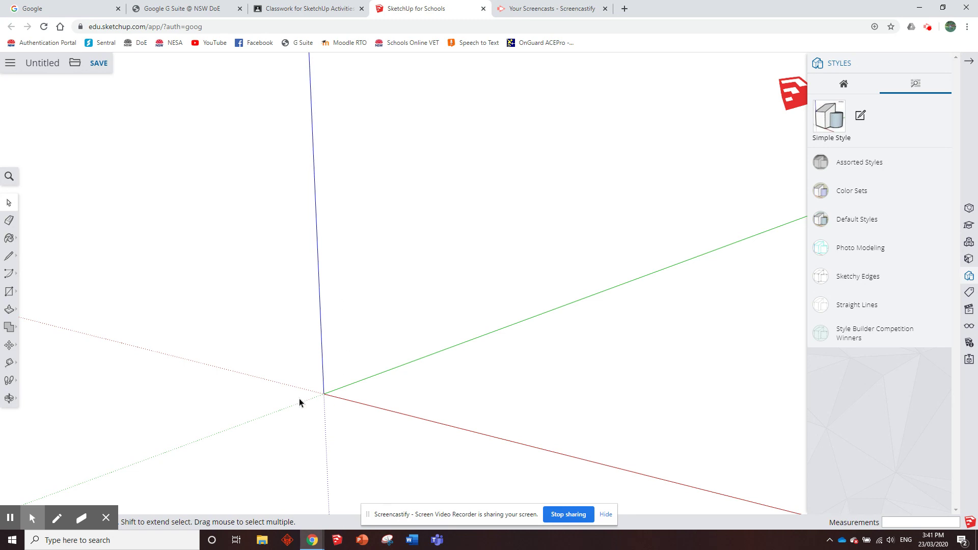
left_click(99, 64)
Name the model 'White Template Millimetres' and save it into the CAD Activities 1 folder.
left_click_drag(465, 288, 389, 295)
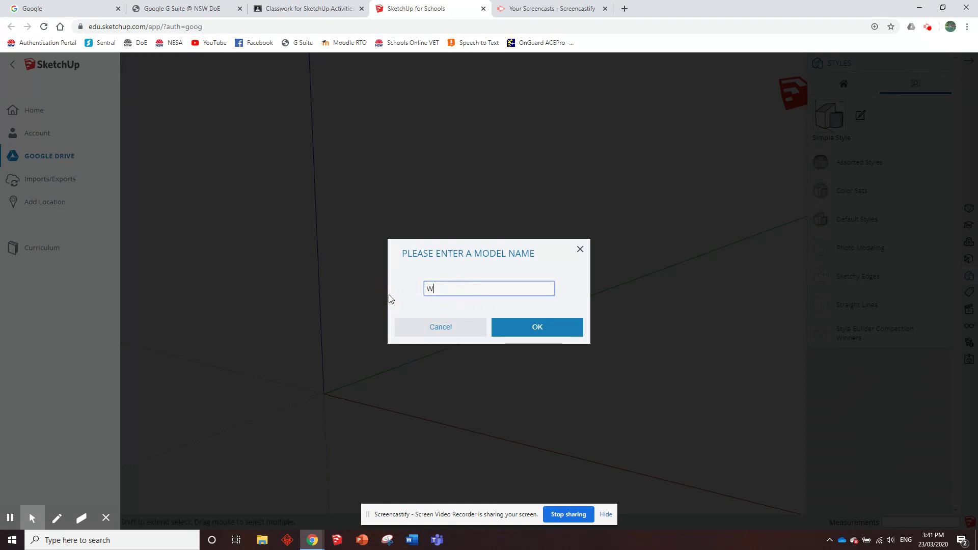
key("BackSpace")
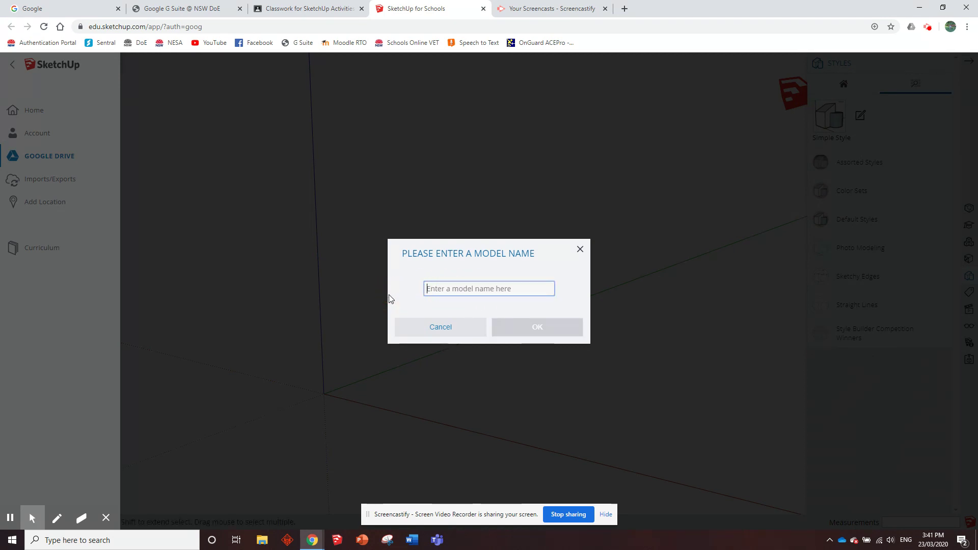
type("Whi")
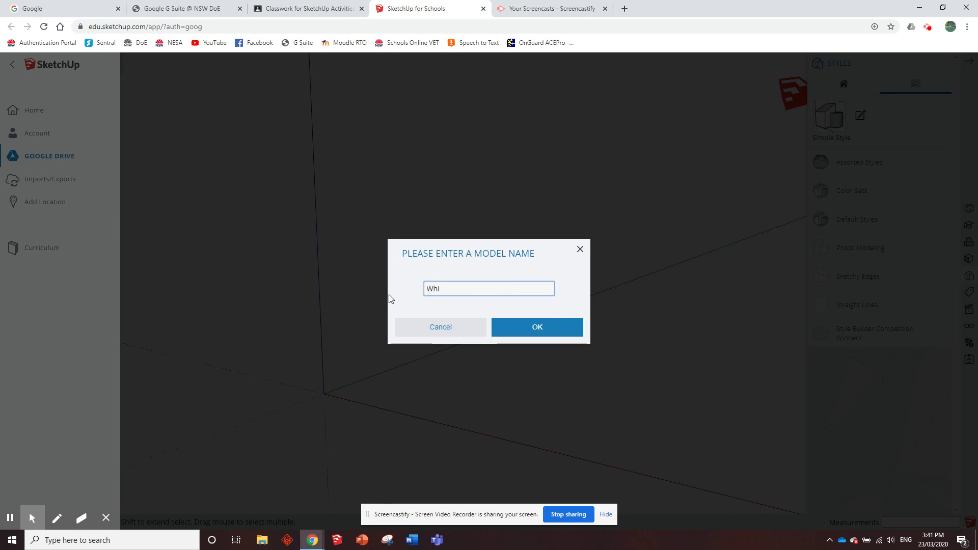
type("te Template Millimetres")
left_click(535, 331)
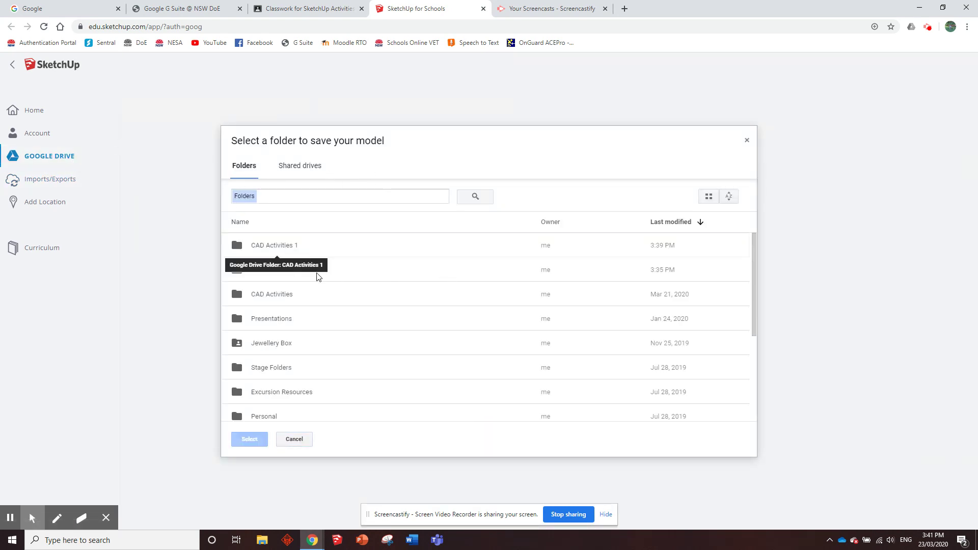
left_click(273, 247)
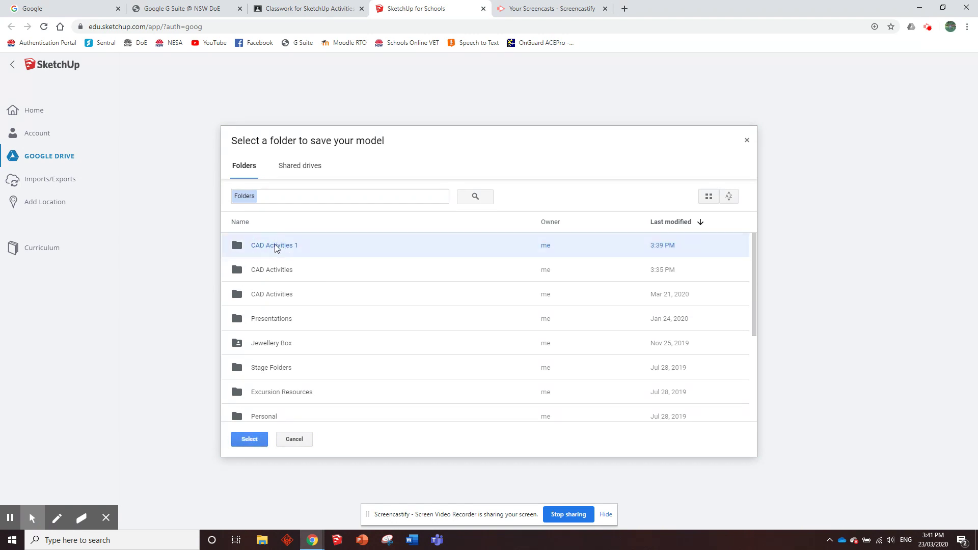
left_click(248, 440)
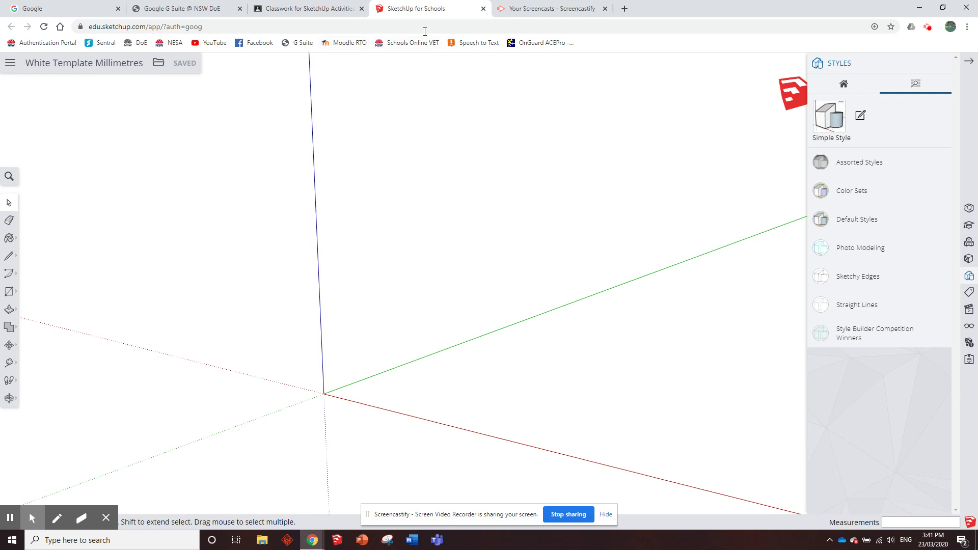
Close SketchUp and open the CAD Activity Booklet PDF from the class Classwork.
left_click(483, 9)
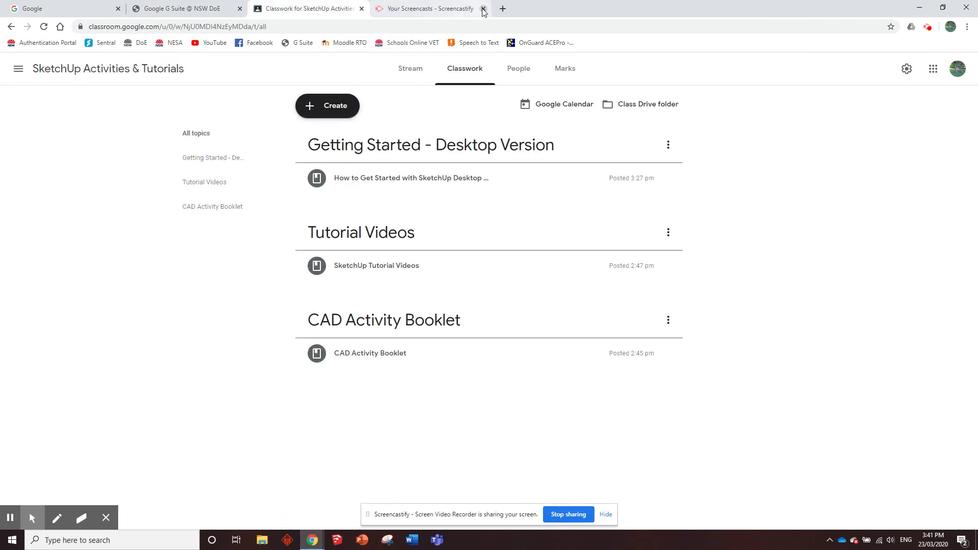
left_click(483, 9)
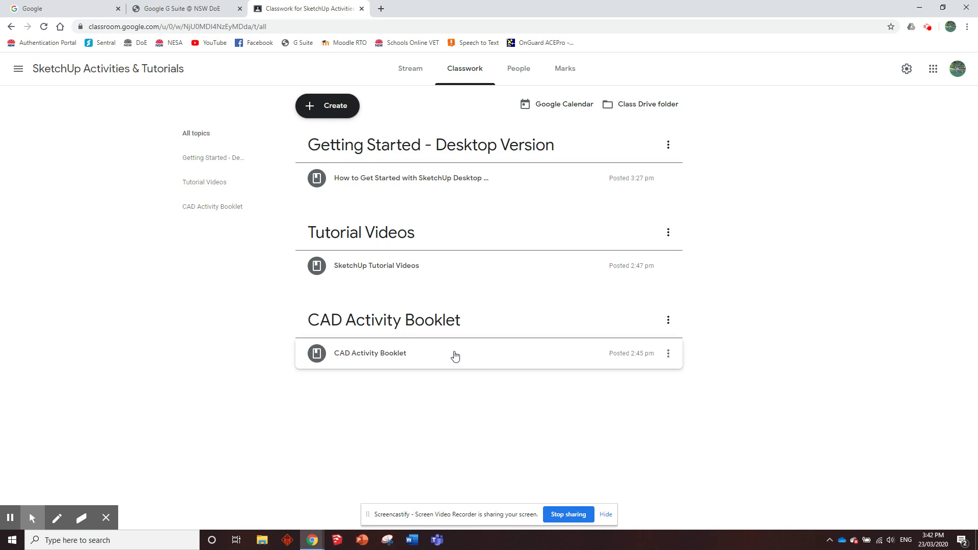
left_click(456, 358)
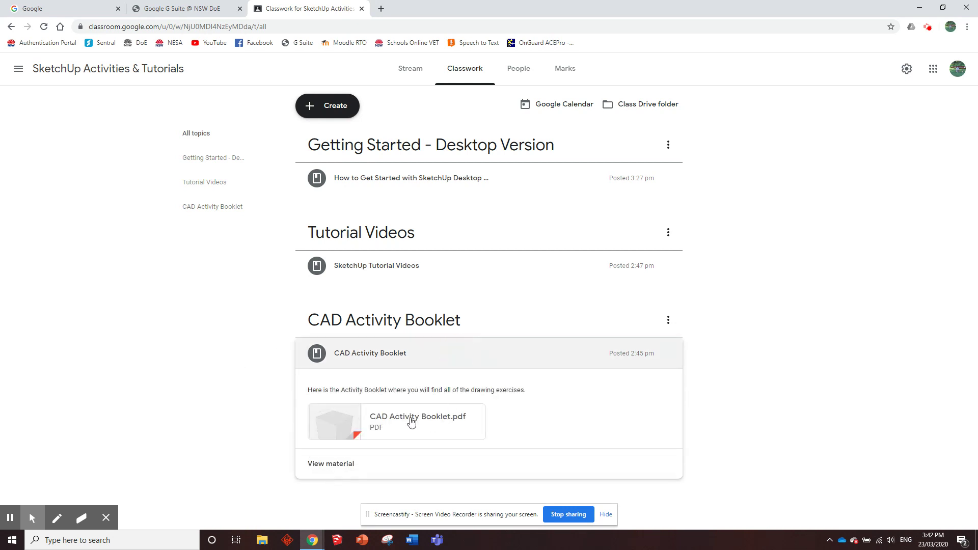
left_click(410, 421)
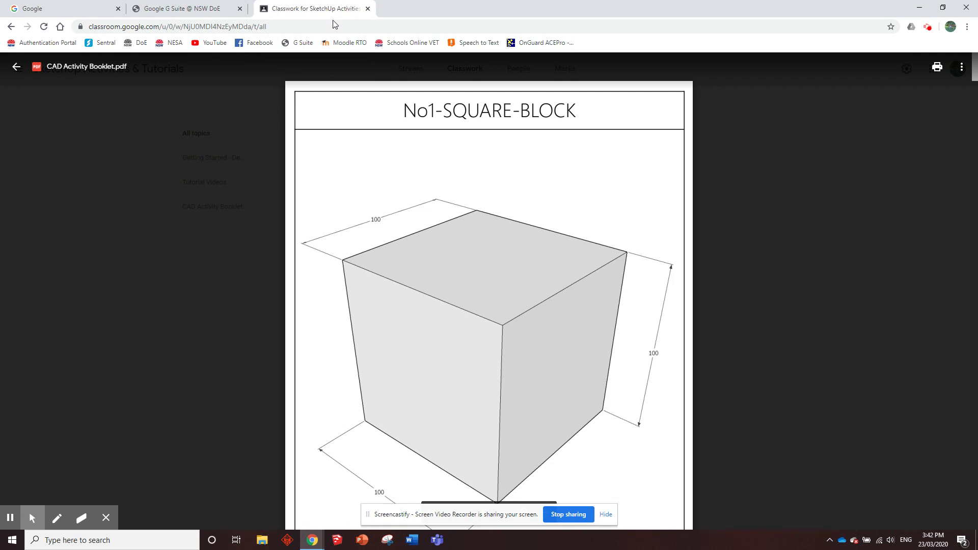
Detach the booklet tab into its own window and toggle it out of full screen.
left_click_drag(328, 10, 412, 112)
double_click(412, 112)
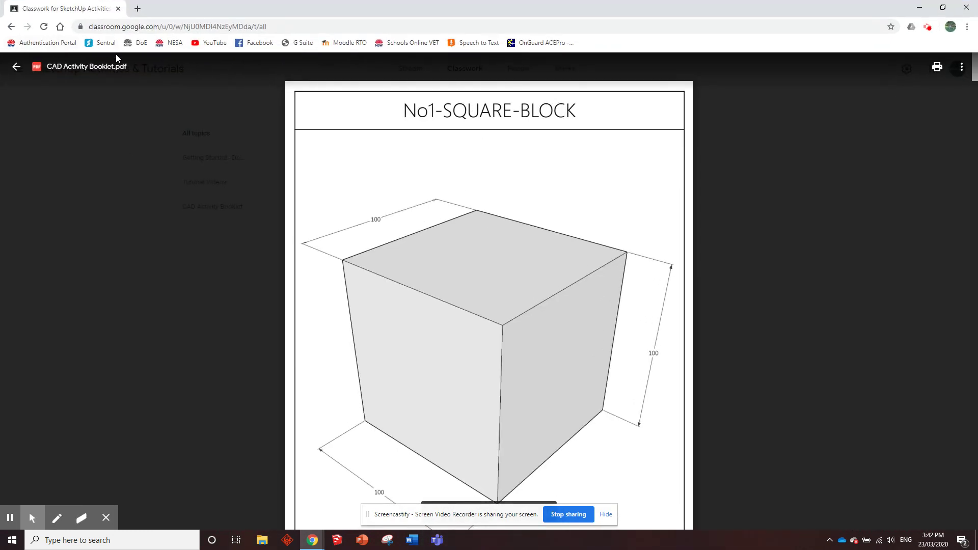
left_click(942, 10)
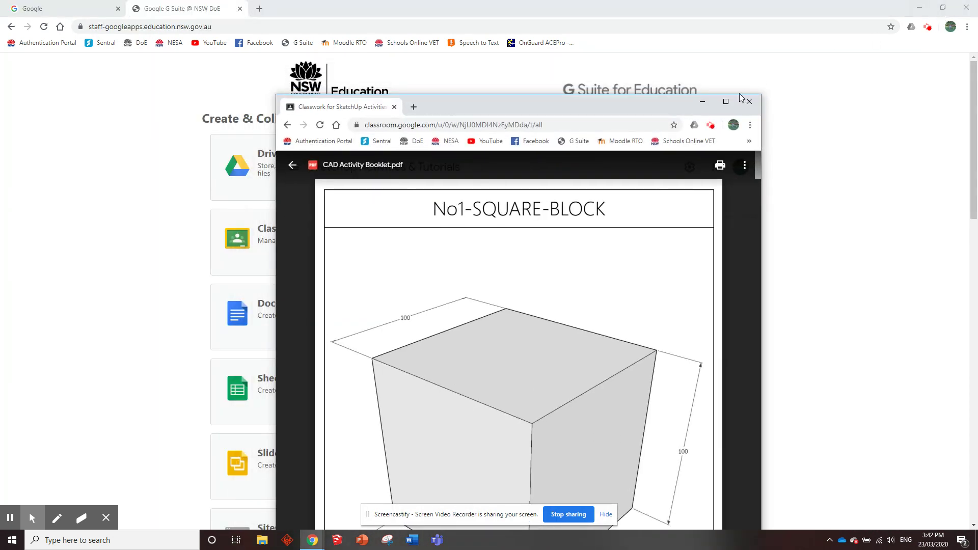
Size and position the booklet window on the right half, then bring the main window forward.
left_click(726, 102)
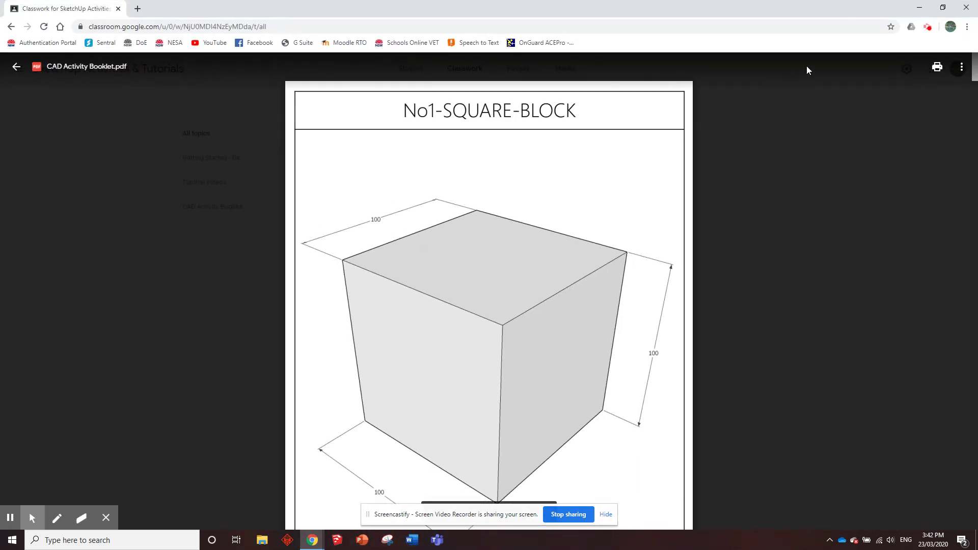
left_click(943, 9)
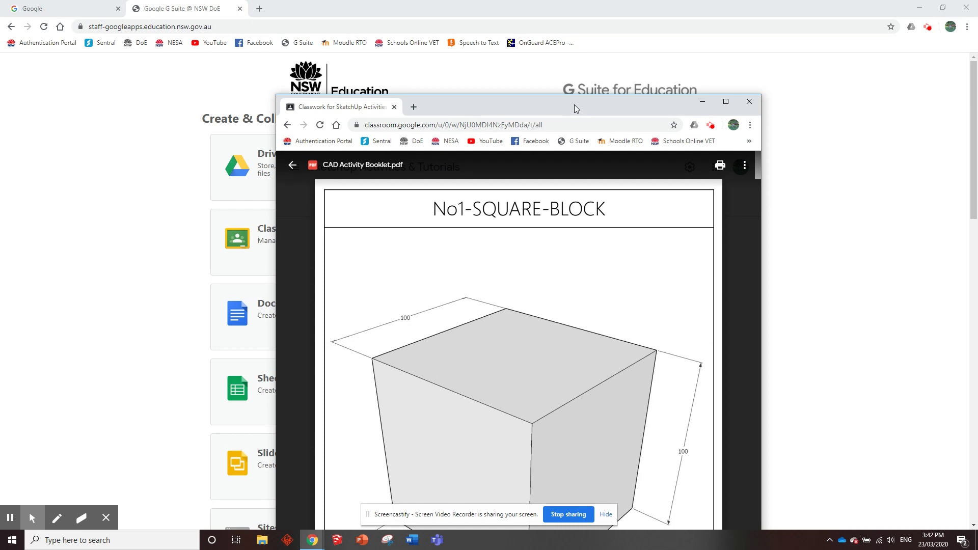
left_click_drag(575, 107, 786, 15)
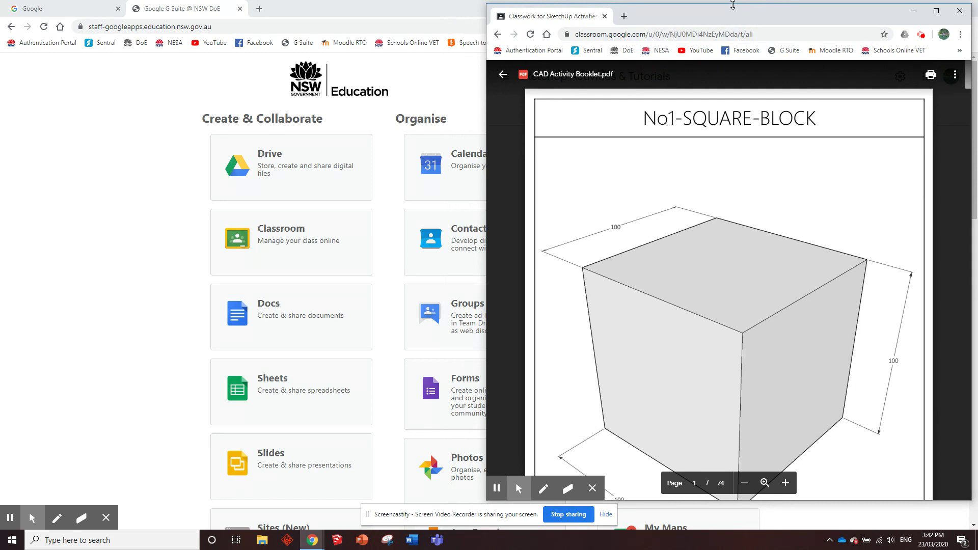
mouse_move(732, 4)
left_mouse_down()
mouse_move(731, 102)
mouse_move(735, 5)
left_mouse_up()
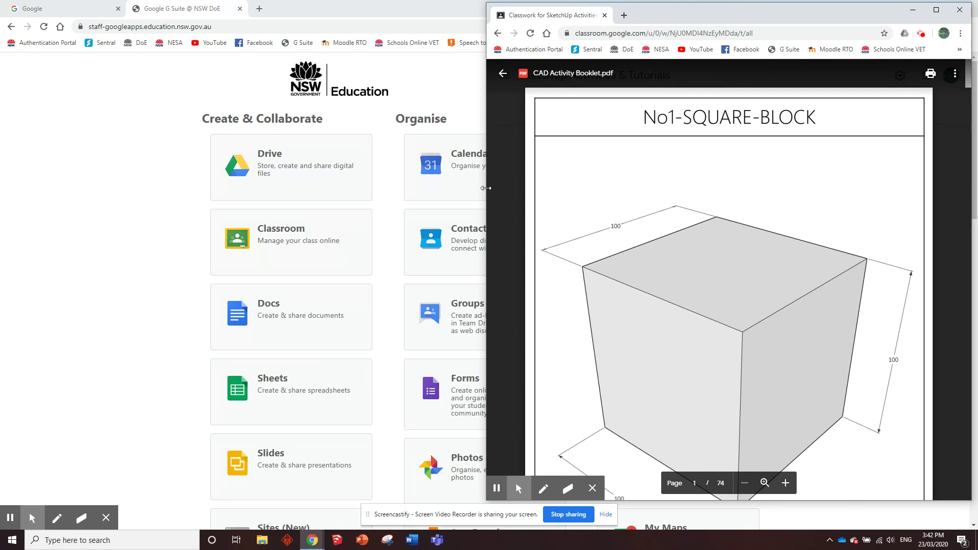
left_click_drag(487, 191, 560, 199)
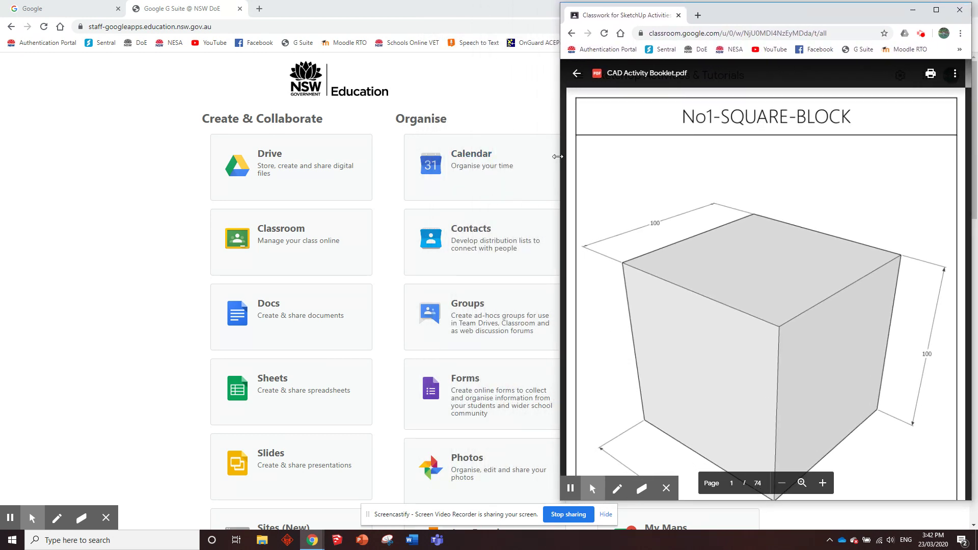
left_click(494, 89)
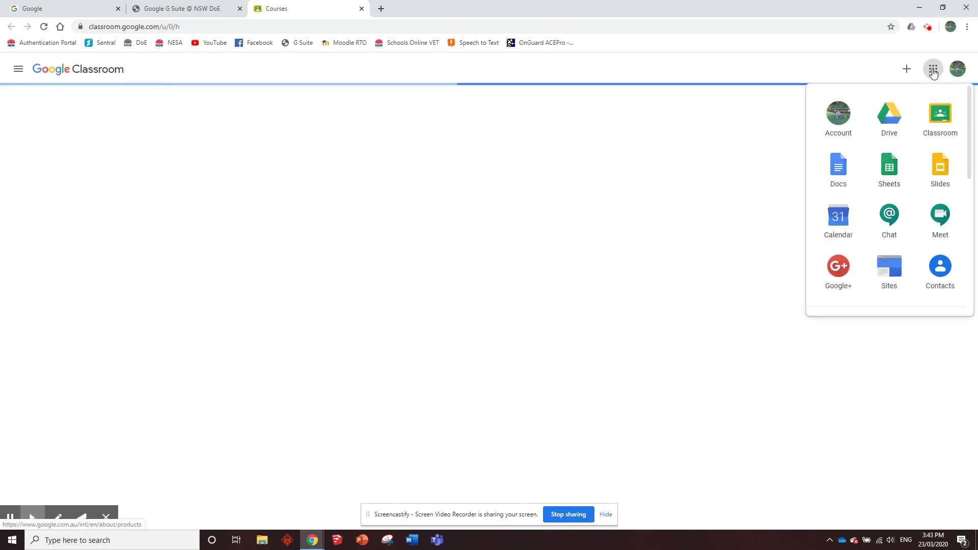
Launch SketchUp and open the White Template Millimetres recent file.
scroll(891, 175, "down", 1)
scroll(892, 175, "down", 8)
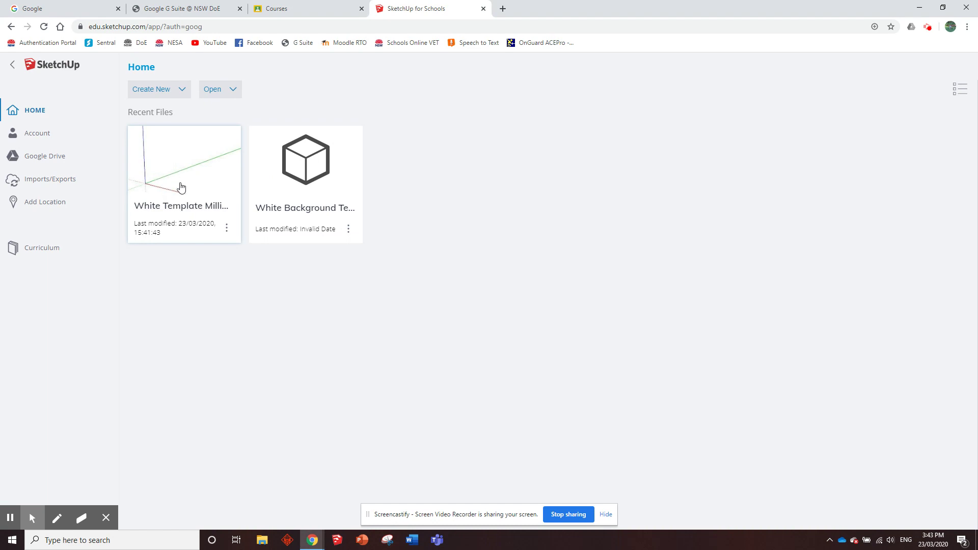
left_click(170, 160)
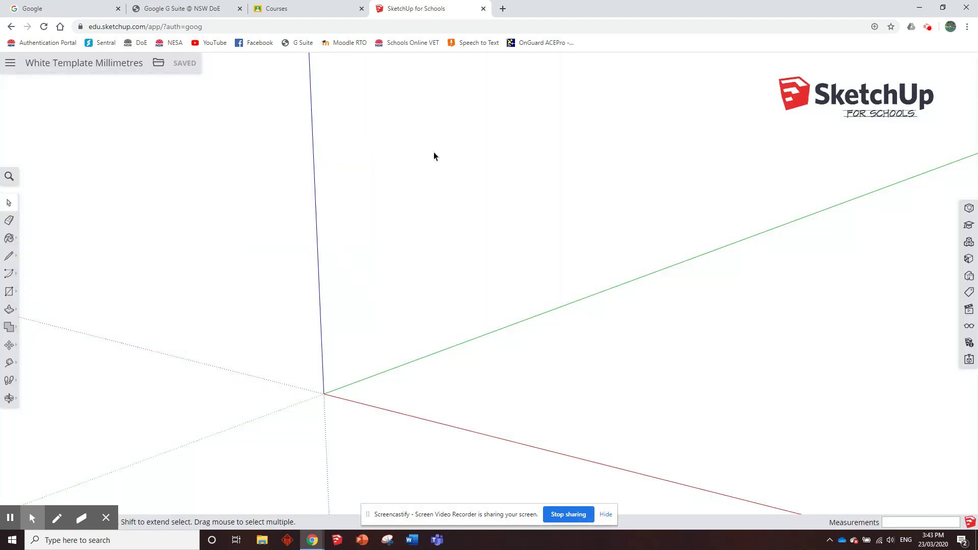
left_click(942, 8)
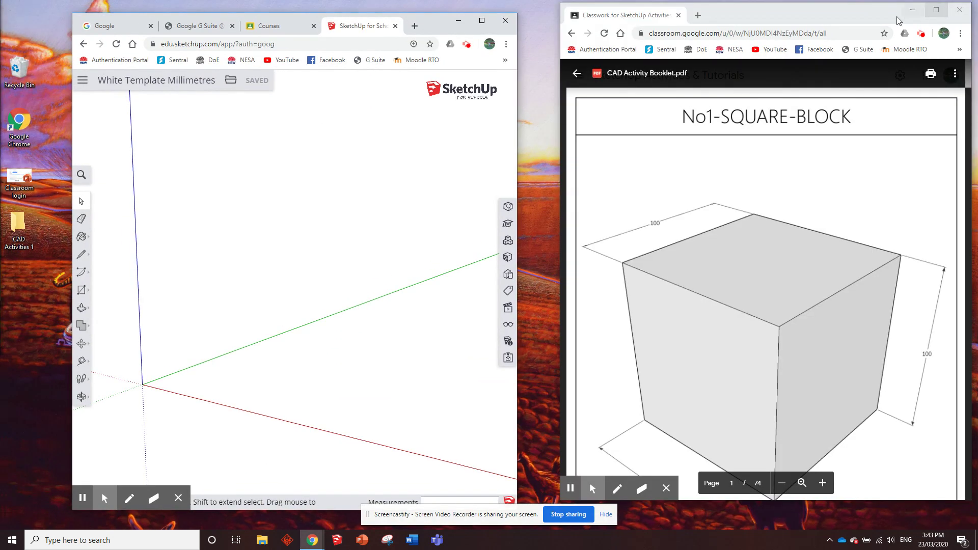
Move and resize the SketchUp window to fill the left side beside the booklet.
left_click_drag(430, 24, 362, 13)
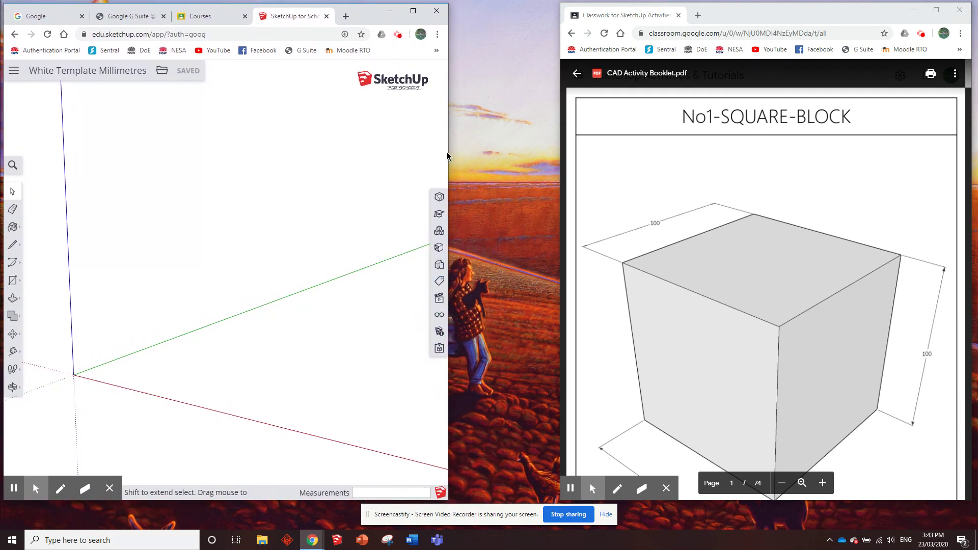
left_click_drag(450, 150, 540, 151)
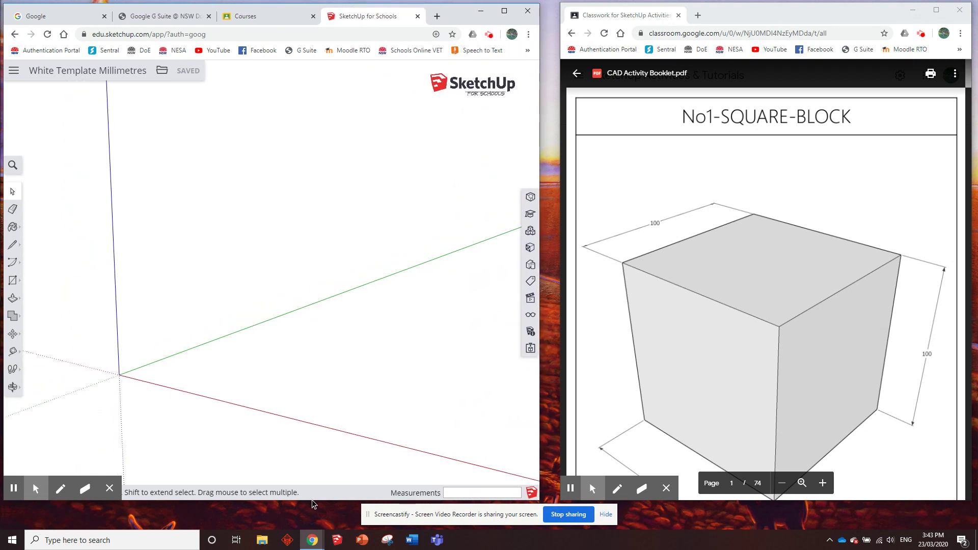
left_click_drag(313, 501, 313, 511)
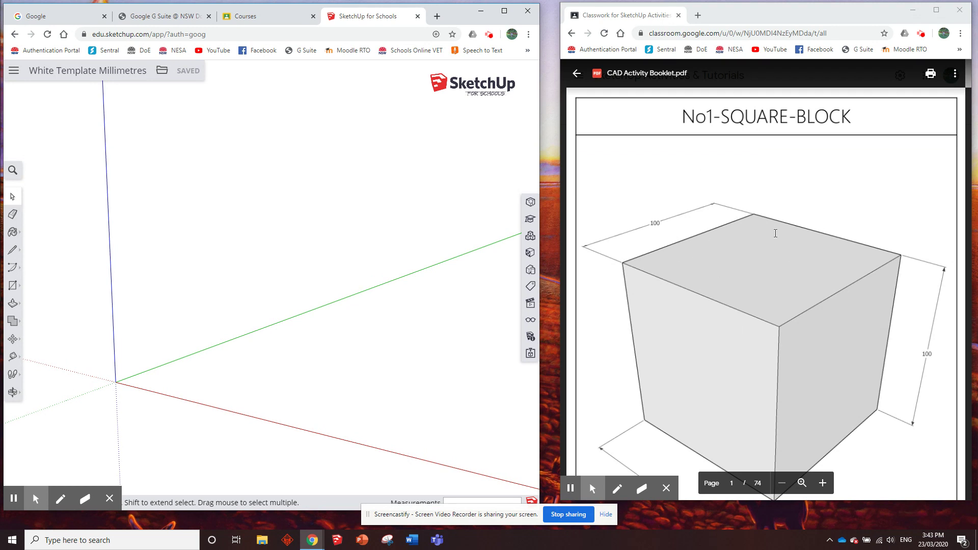
scroll(763, 195, "down", 3)
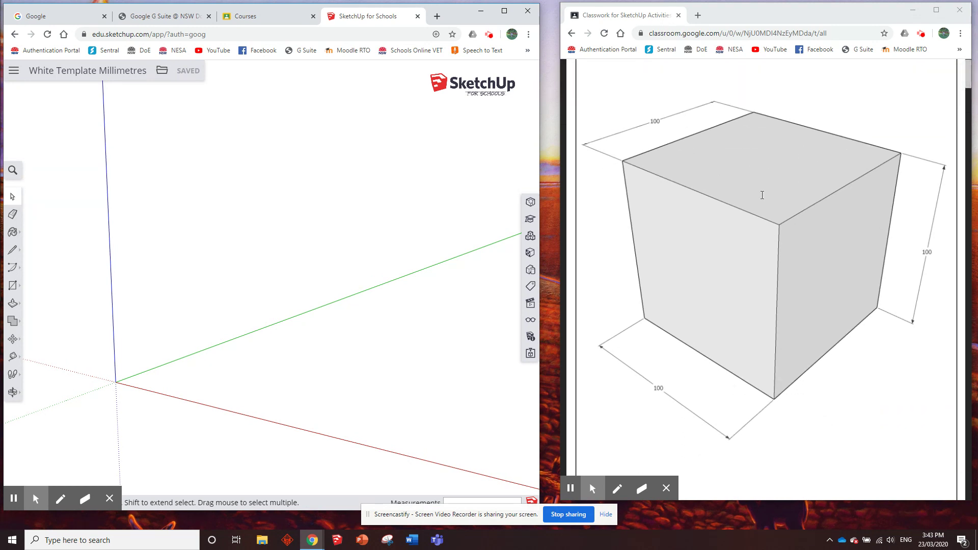
scroll(763, 195, "up", 1)
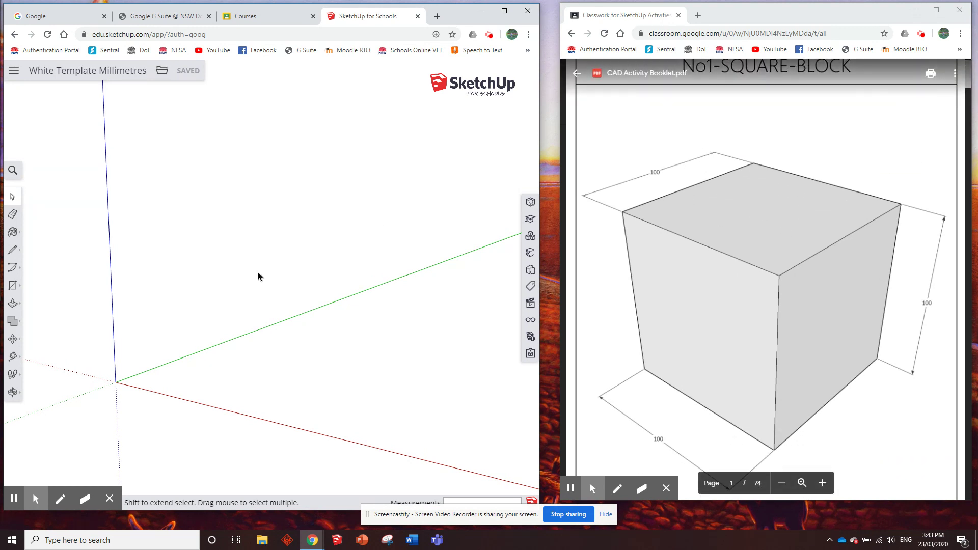
left_click(254, 16)
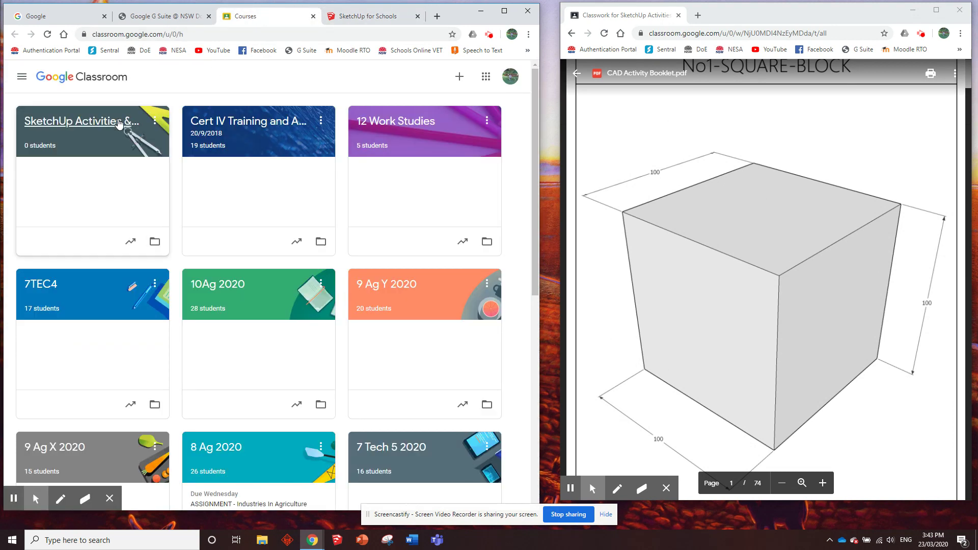
Expand the SketchUp Tutorial Videos post in the SketchUp Activities Classwork, then launch desktop SketchUp.
left_click(117, 124)
left_click(247, 76)
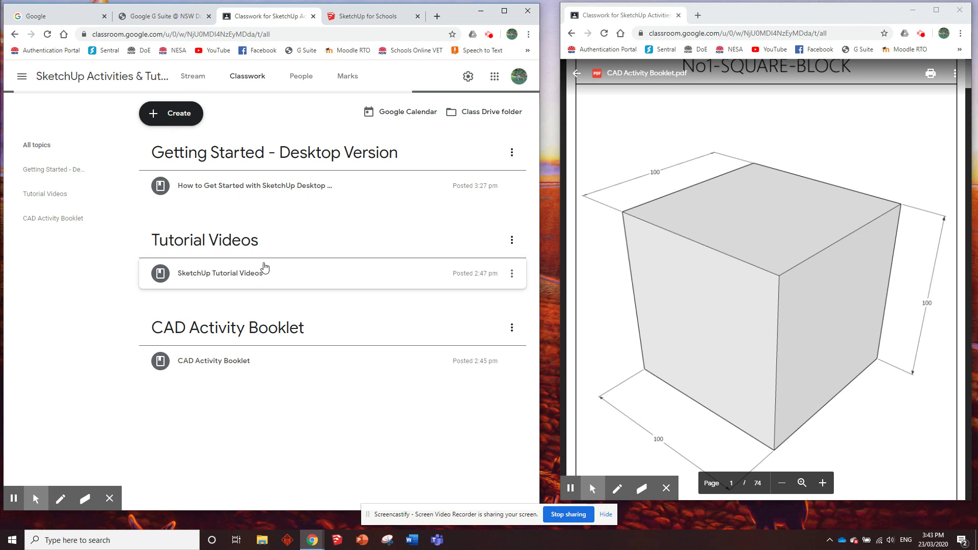
left_click(287, 271)
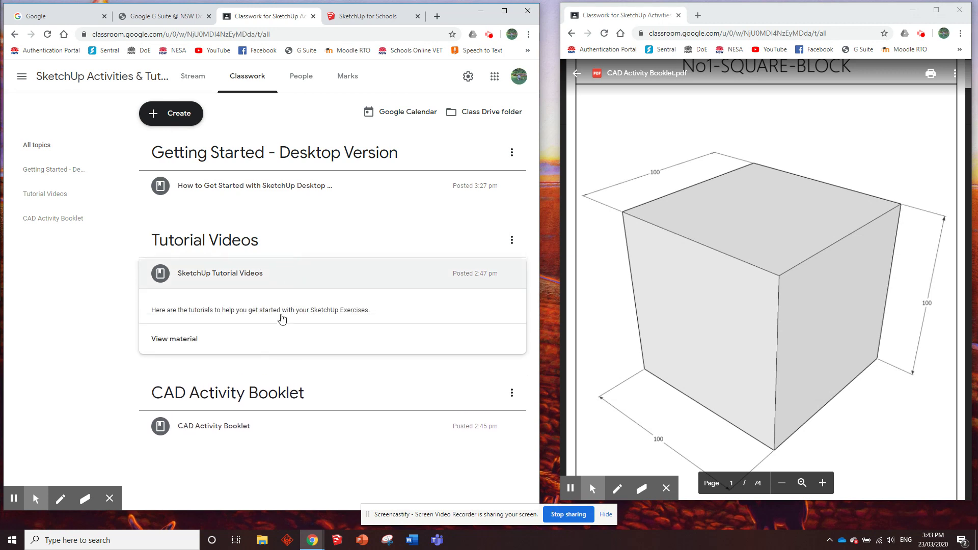
scroll(326, 377, "down", 10)
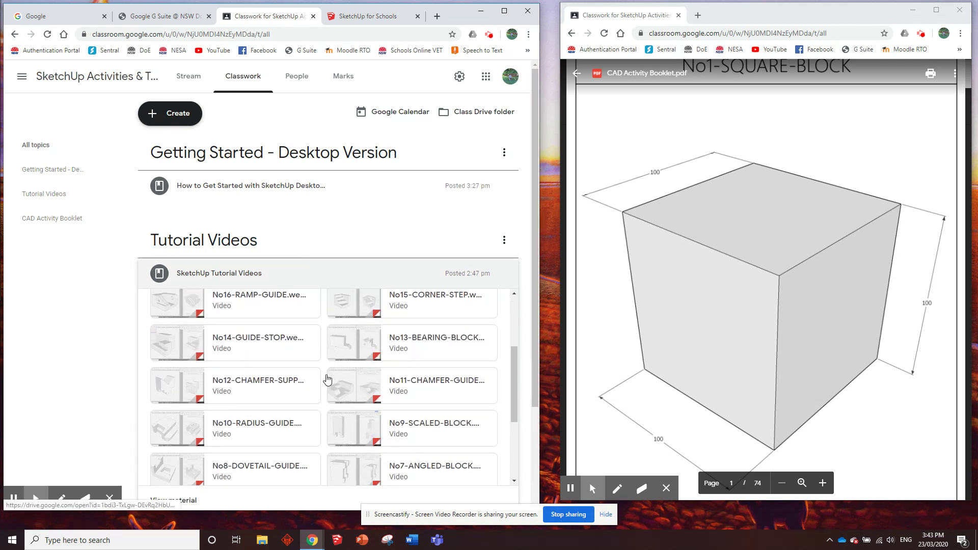
scroll(319, 375, "up", 10)
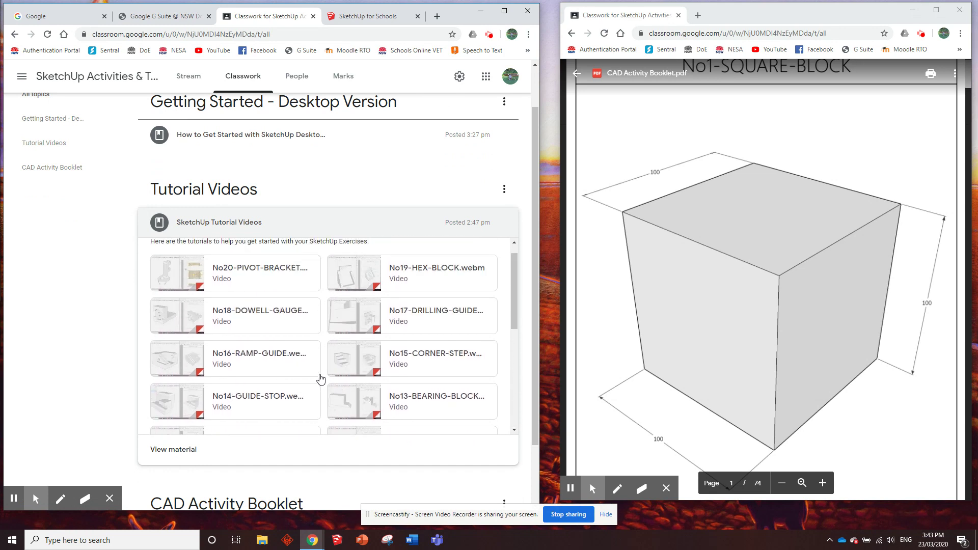
left_click(337, 540)
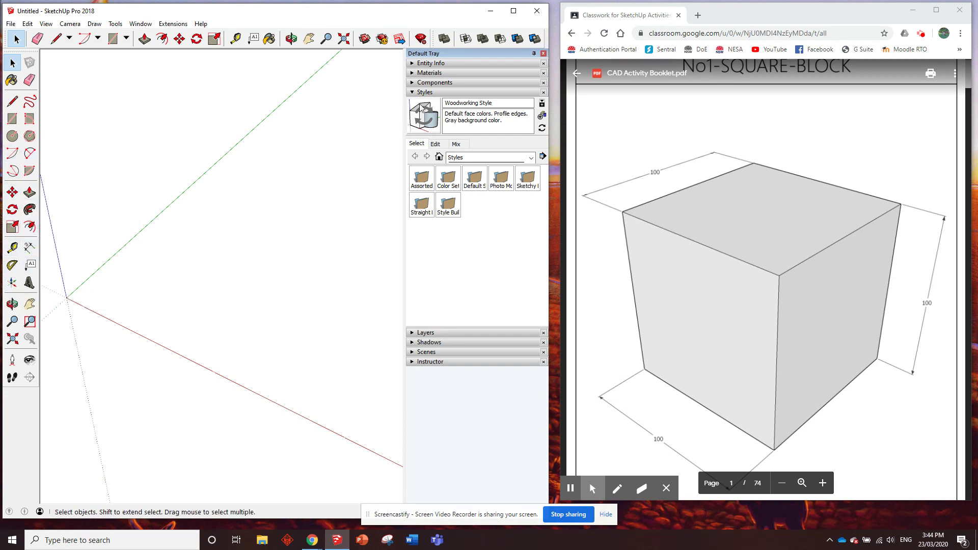
left_click(537, 12)
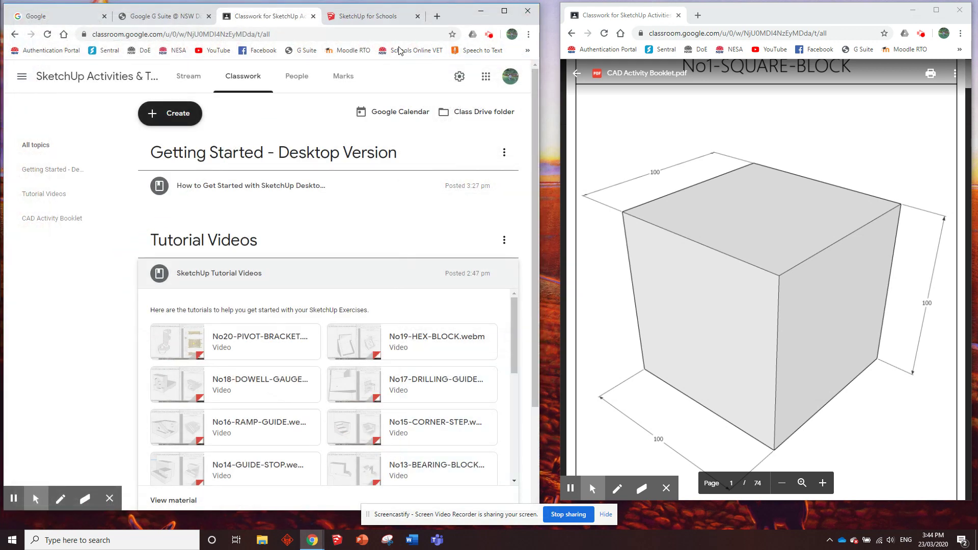
Return to SketchUp for Schools and browse the Rectangle, Arc, Tape Measure, Solid Tools and Line flyouts.
left_click(360, 19)
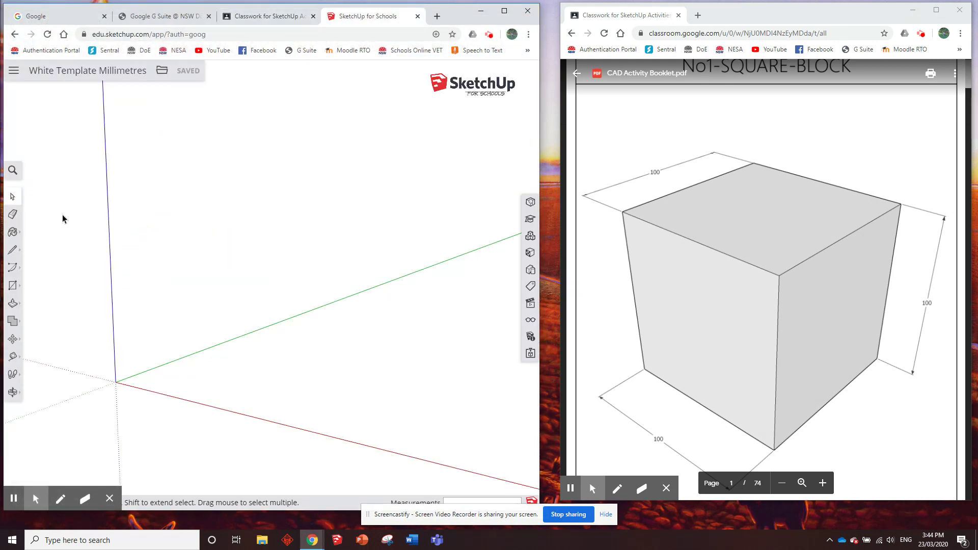
left_click(12, 290)
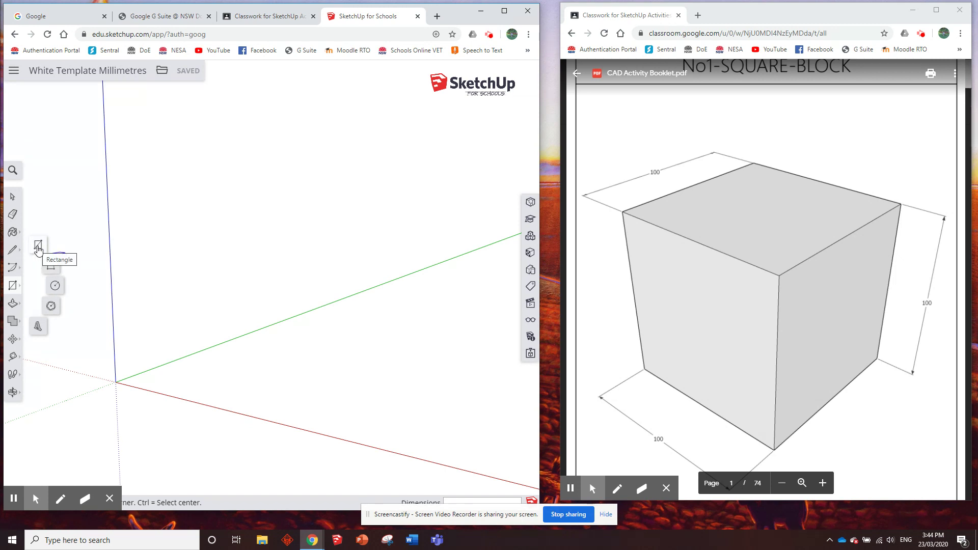
left_click(12, 268)
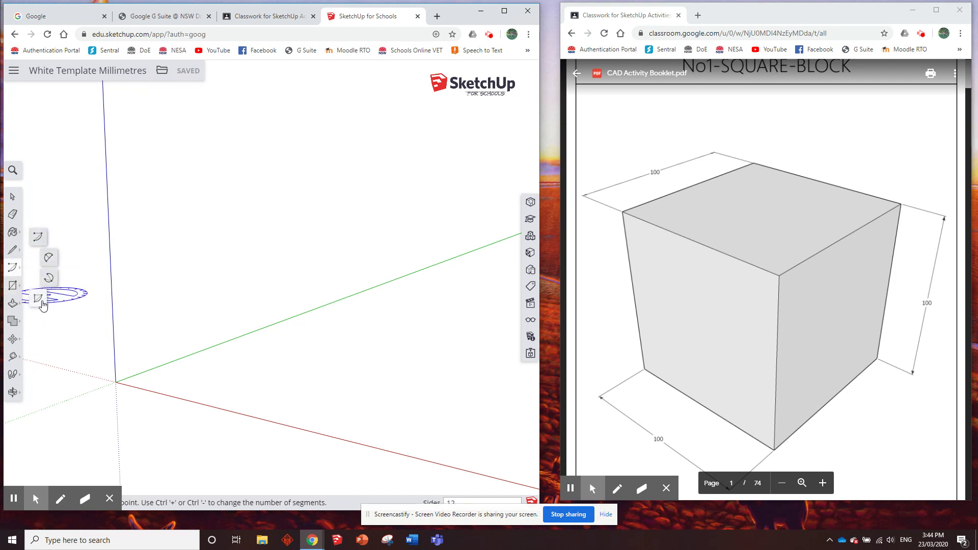
left_click(13, 356)
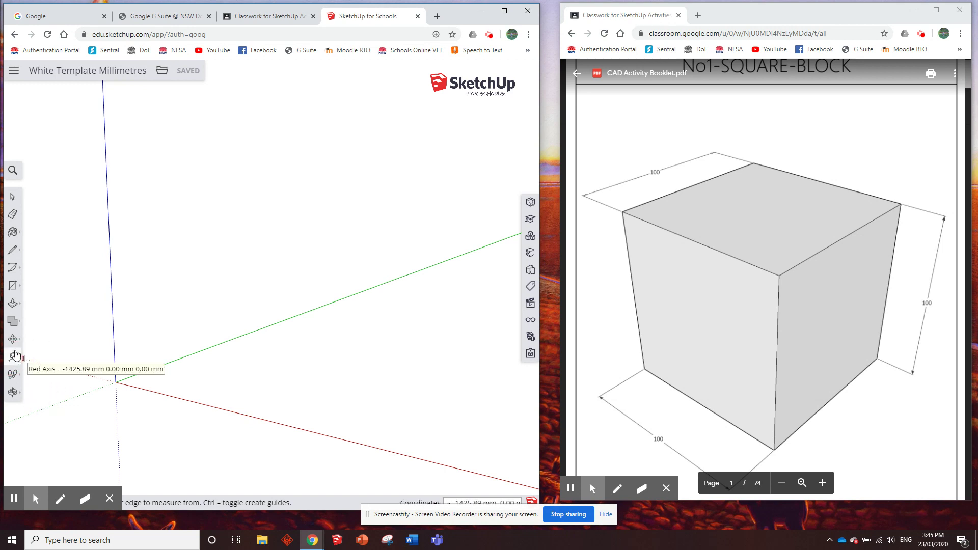
left_click(18, 321)
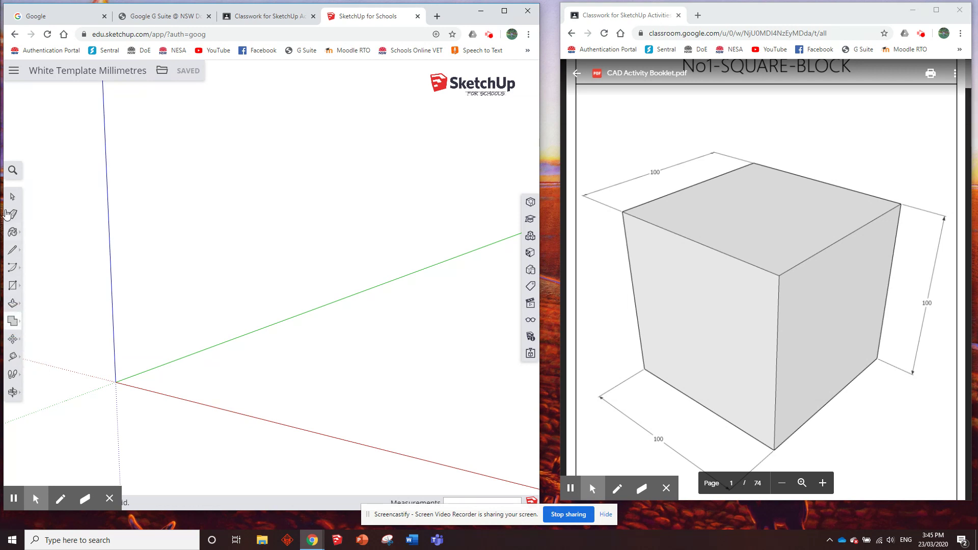
left_click(13, 250)
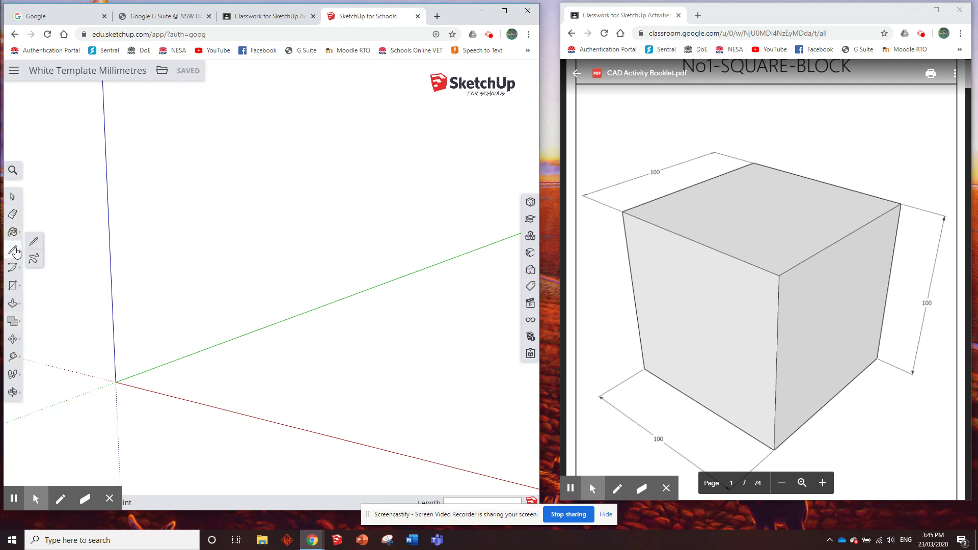
Revisit the Arc and Rectangle flyouts, go back to Select, then pick the Rectangle tool.
left_click(12, 268)
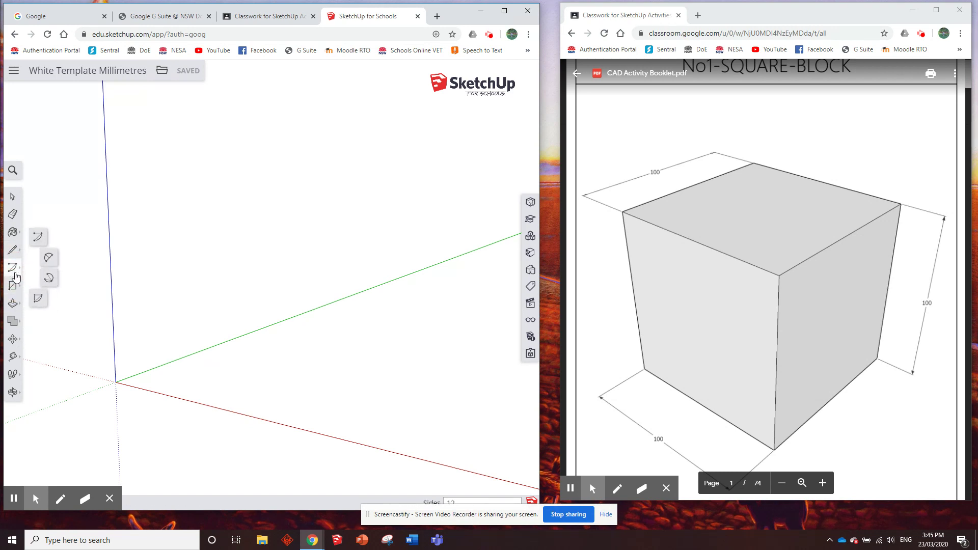
left_click(15, 284)
left_click(13, 268)
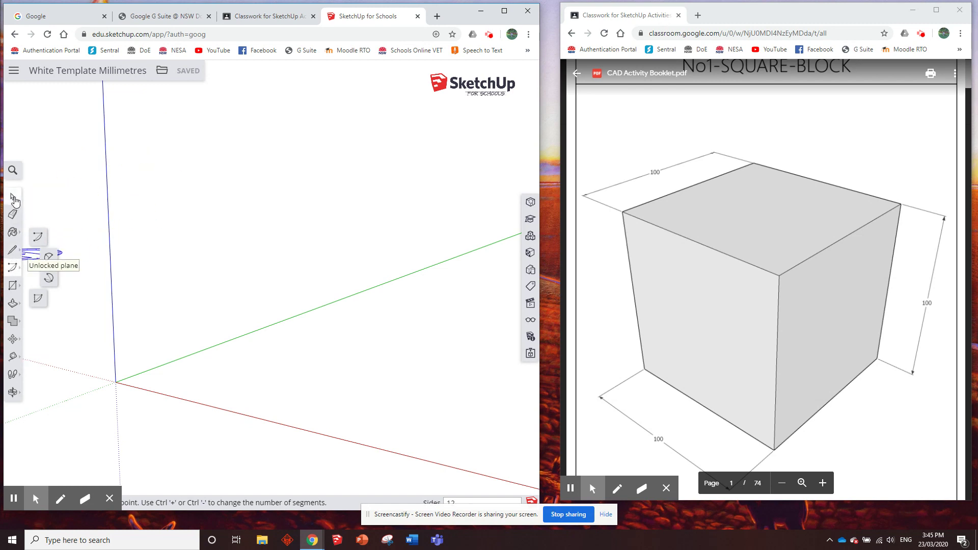
left_click(14, 199)
left_click(14, 199)
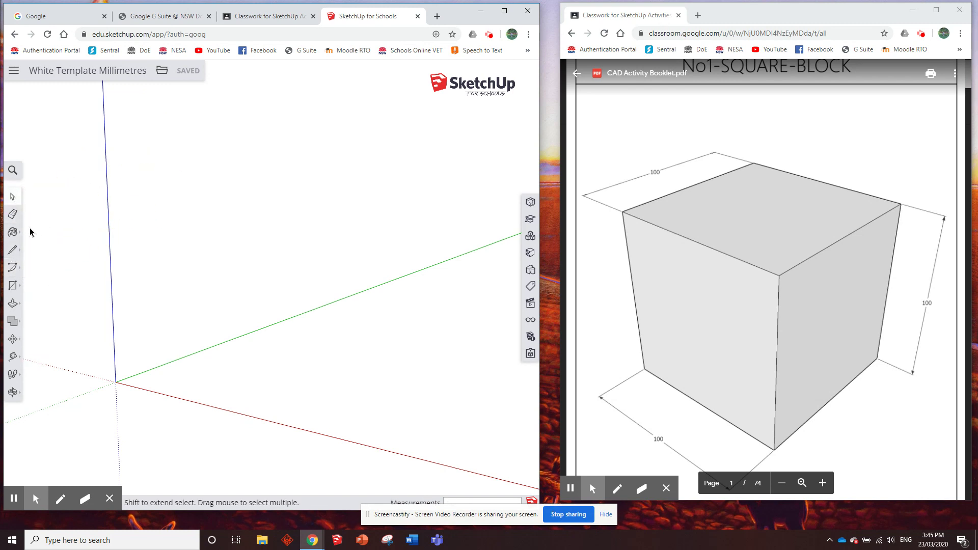
left_click(12, 288)
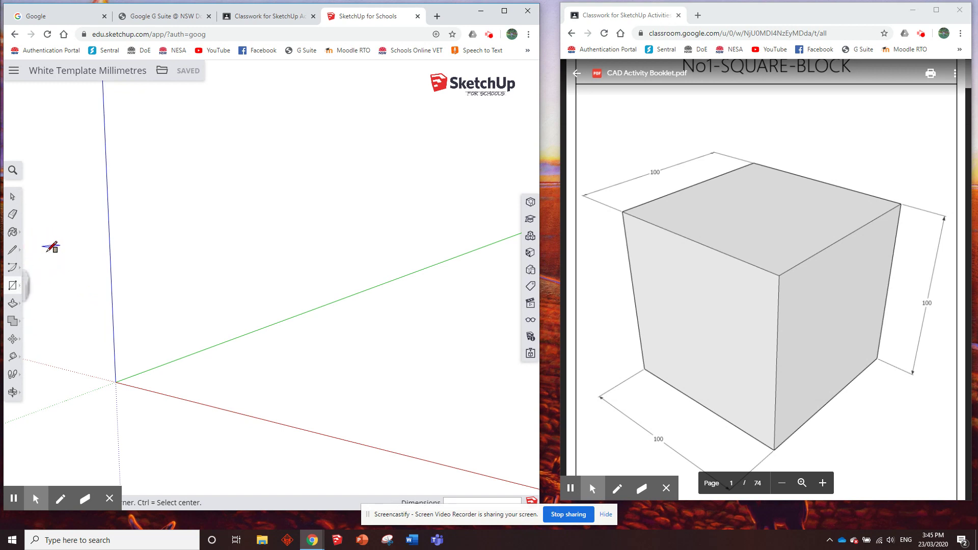
Draw a 100 × 100 mm square starting at the origin.
left_click(115, 382)
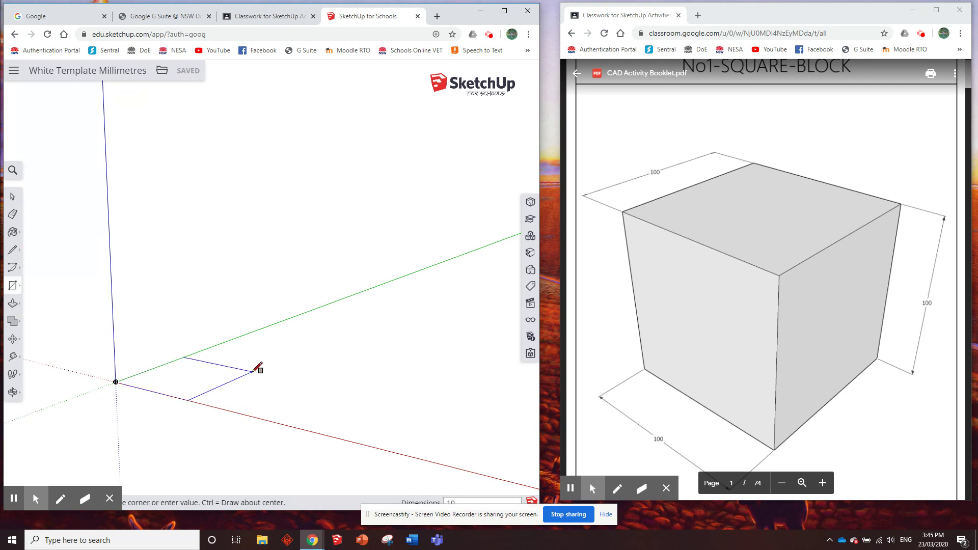
key("Return")
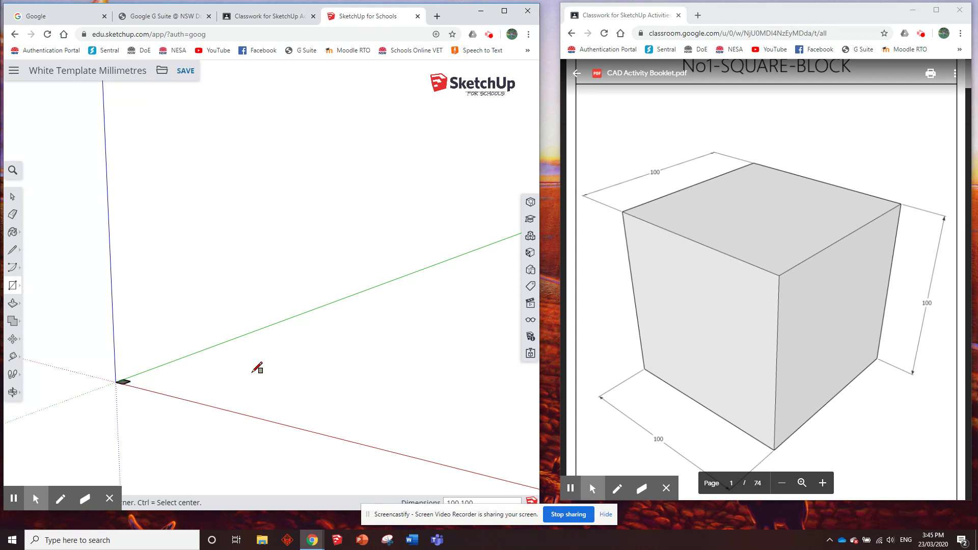
scroll(123, 381, "up", 5)
scroll(122, 382, "up", 5)
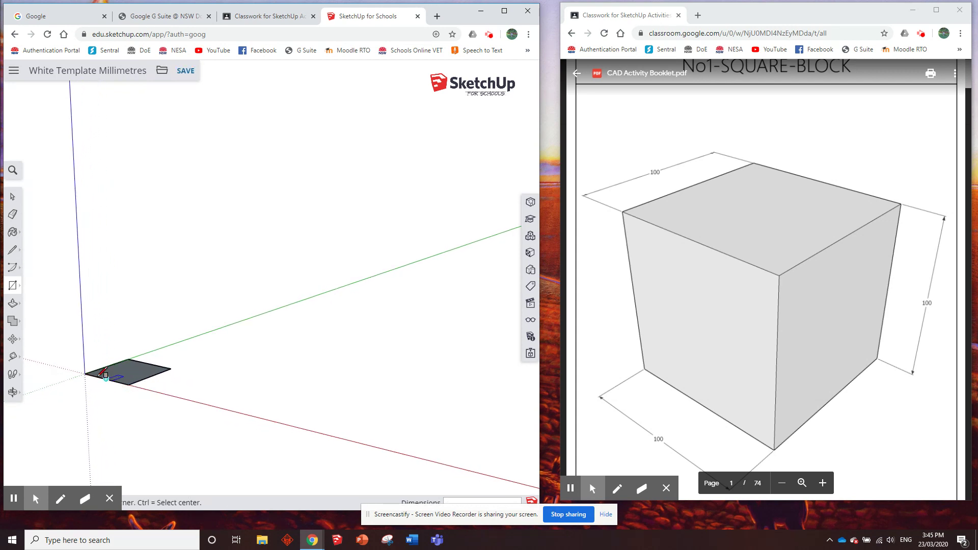
Push/Pull the square up 100 mm into a cube and orbit to view it.
left_click(13, 304)
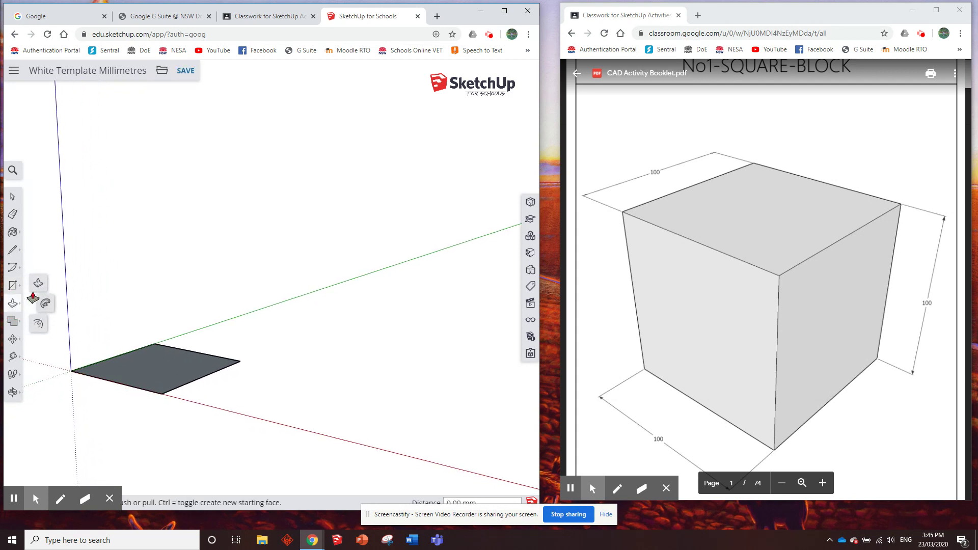
left_click_drag(147, 374, 145, 331)
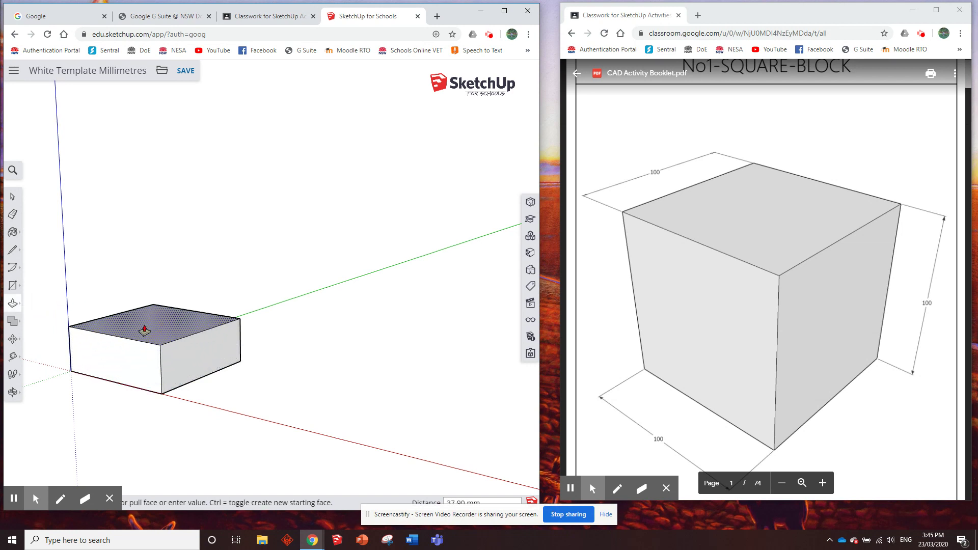
key("Return")
middle_click_drag(254, 265, 127, 350)
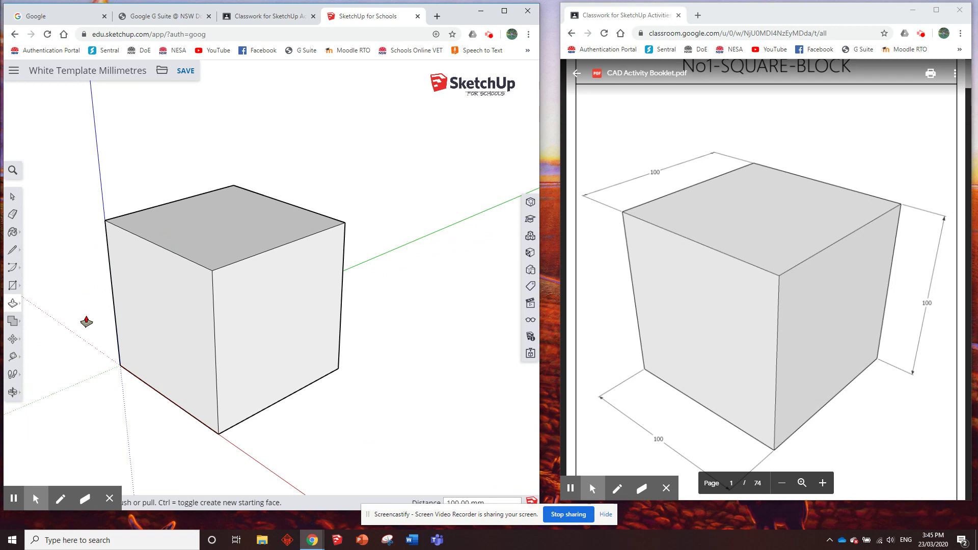
scroll(109, 350, "up", 3)
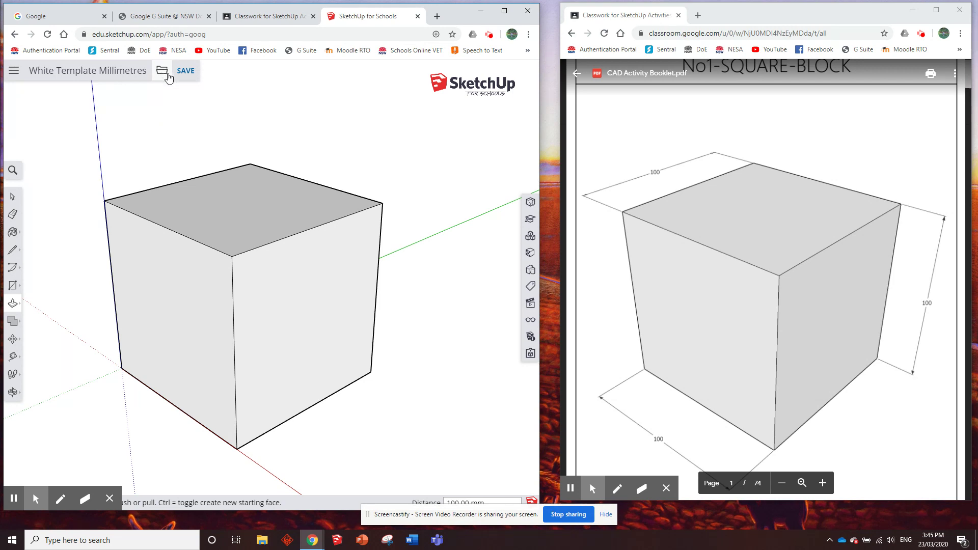
Save As the cube model named No1-SQUARE-BLOCK into the CAD Activities 1 folder.
left_click(162, 71)
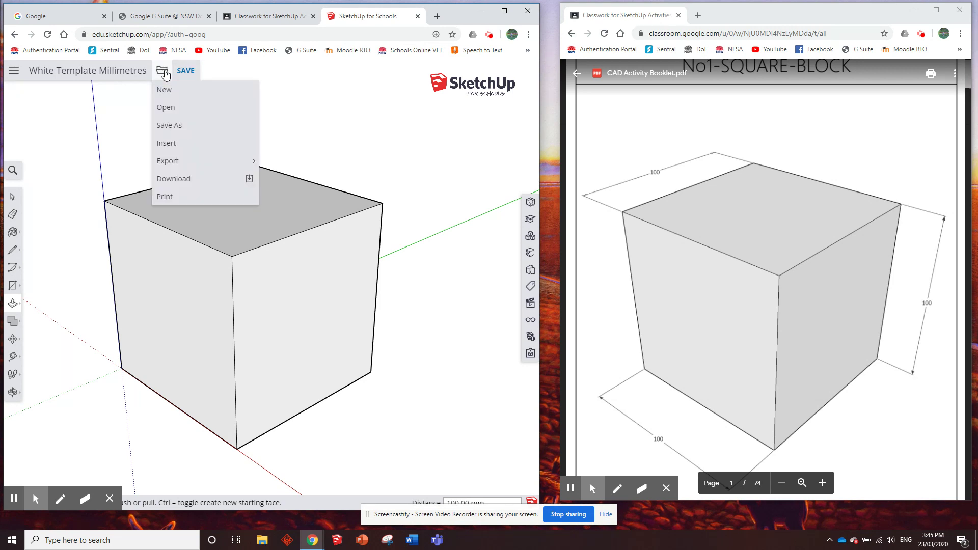
left_click(182, 127)
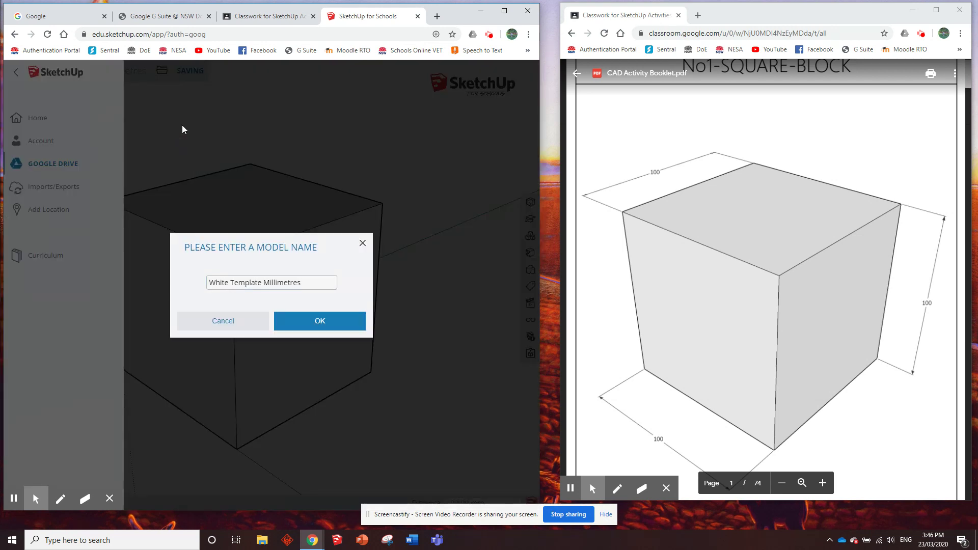
left_click_drag(313, 289, 193, 286)
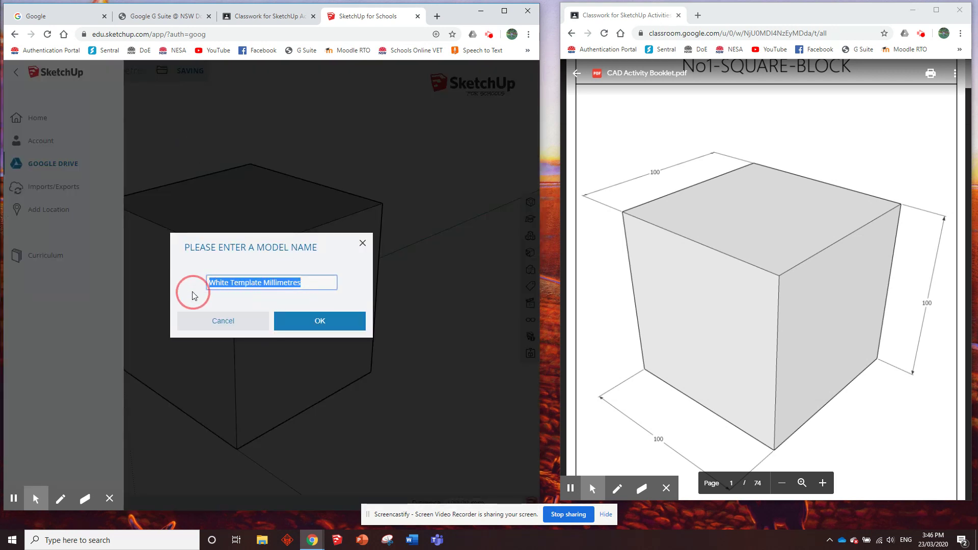
scroll(754, 116, "up", 2)
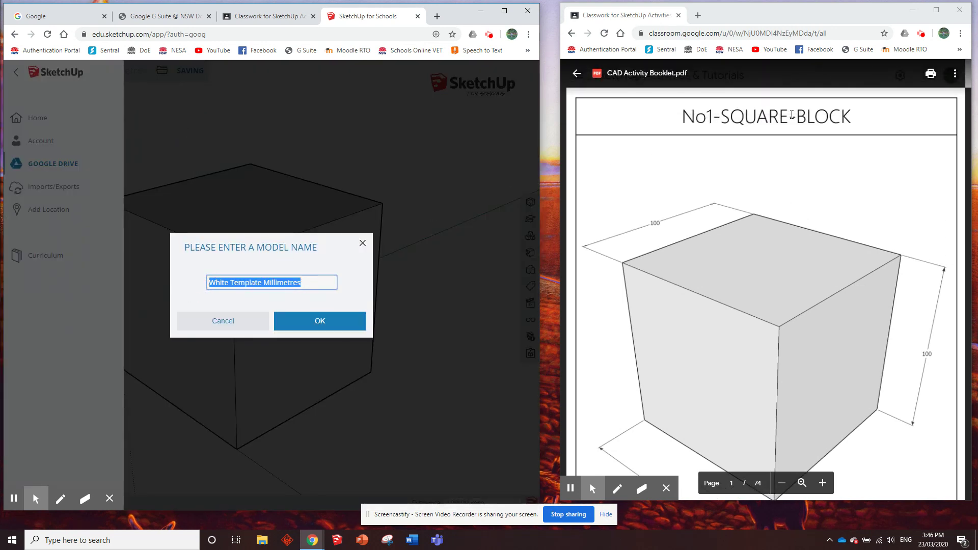
type("No1-SQUARE-BLOCK")
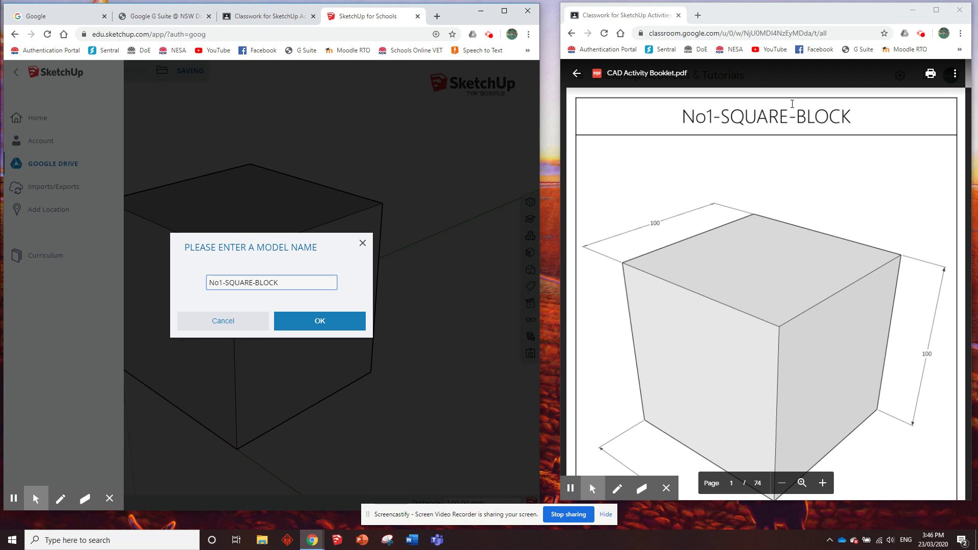
left_click(332, 321)
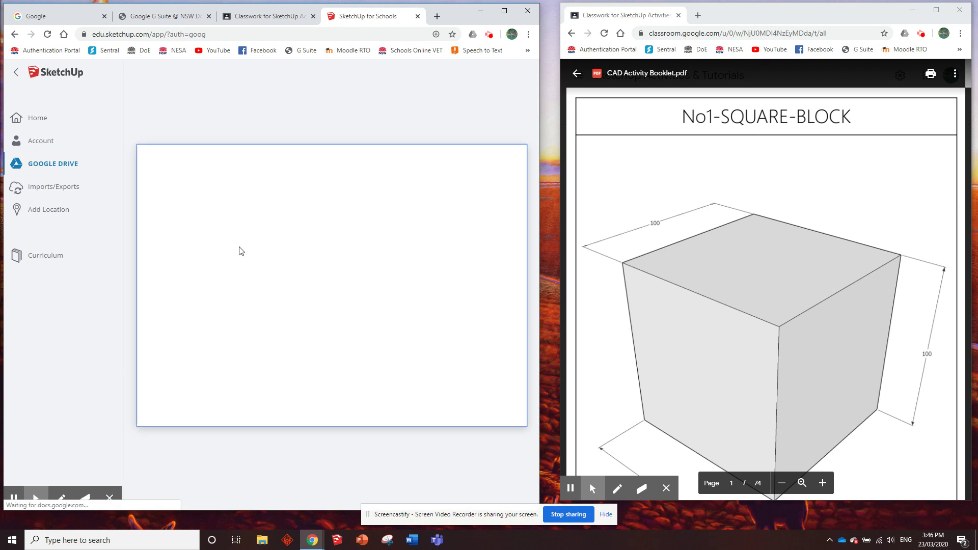
left_click(196, 266)
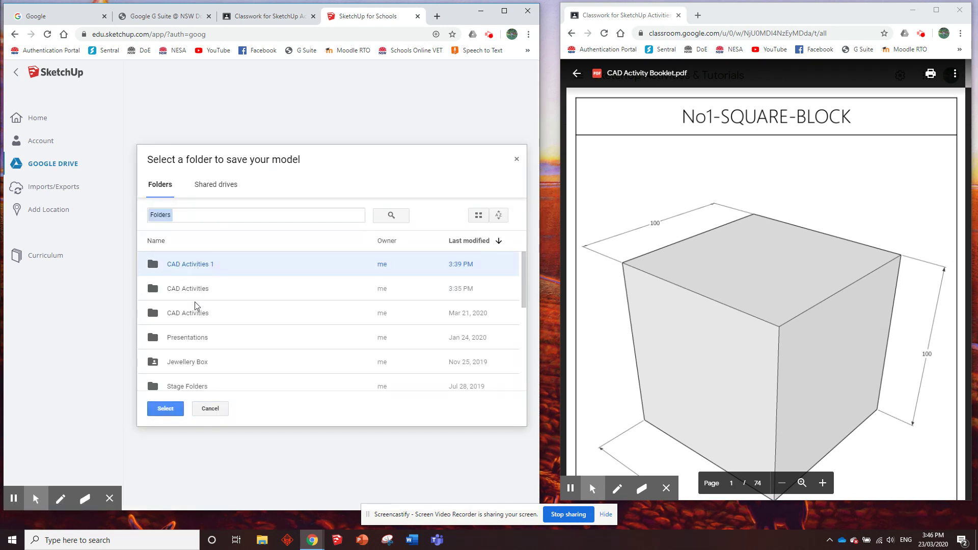
left_click(170, 409)
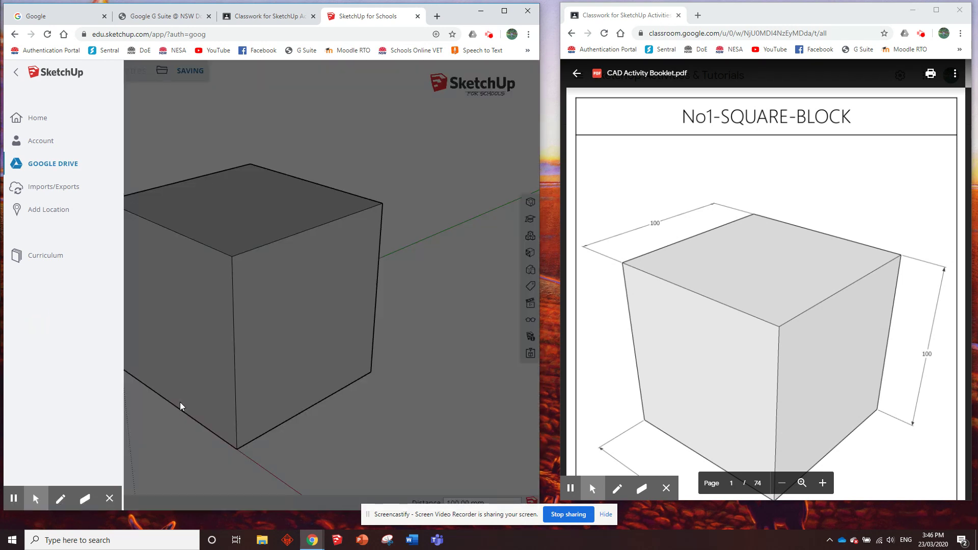
left_click(205, 264)
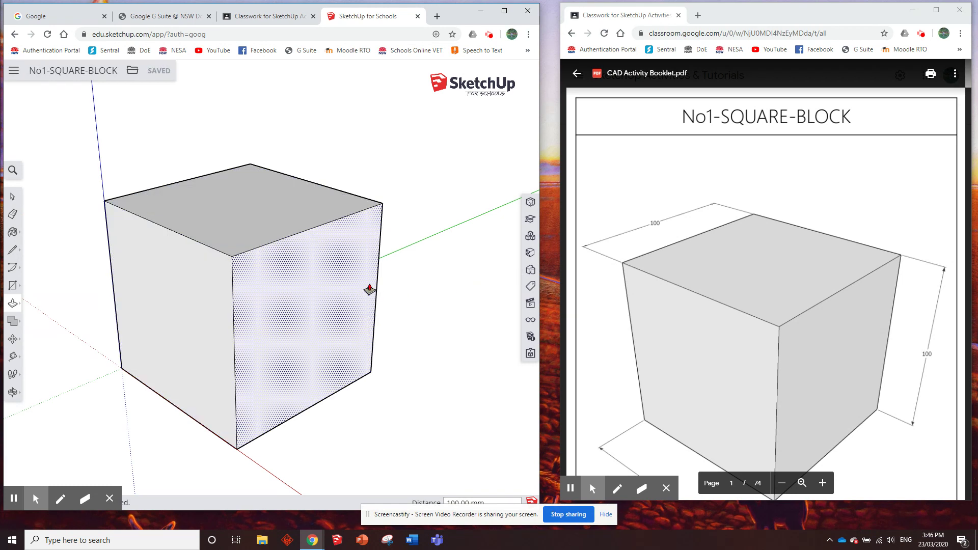
scroll(744, 238, "down", 1)
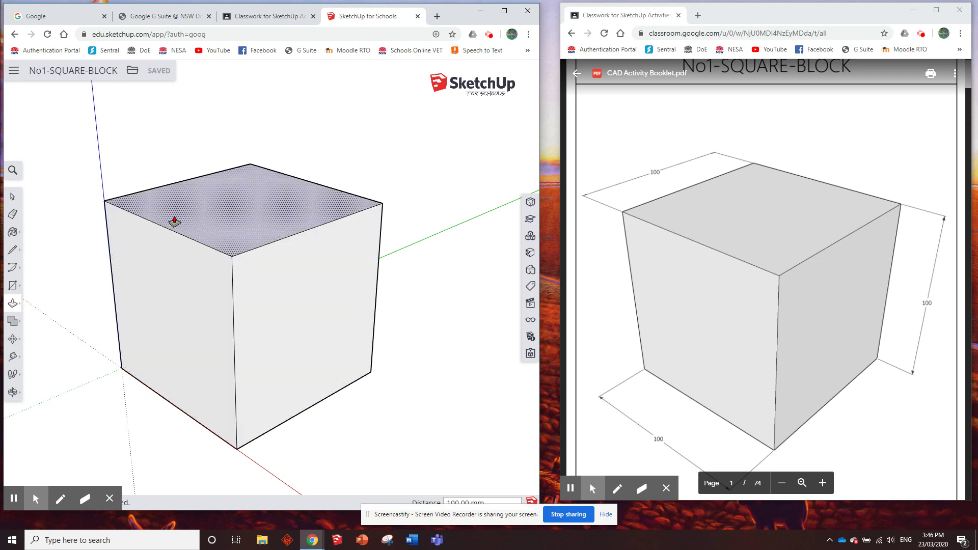
Open White Template Millimetres.skp from the CAD Activities 1 folder.
left_click(14, 70)
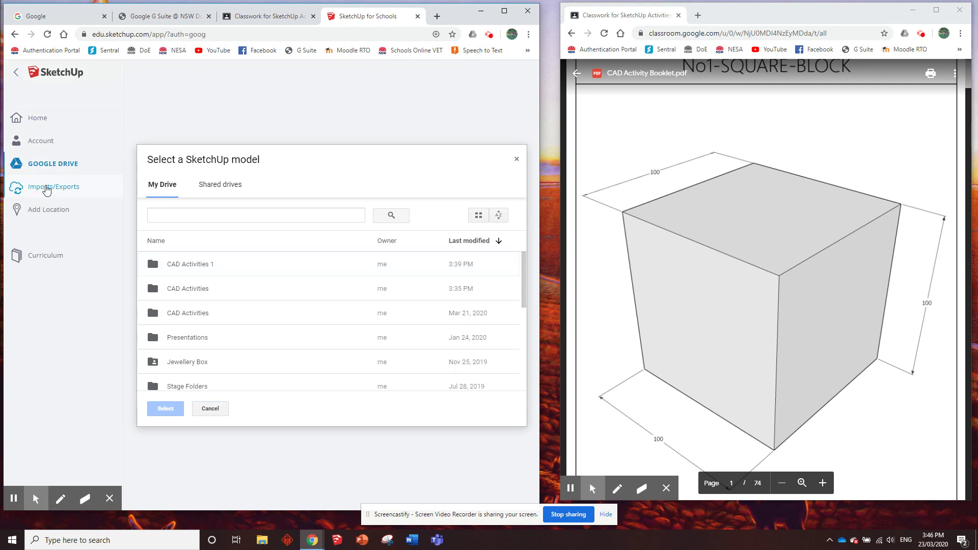
left_click(16, 73)
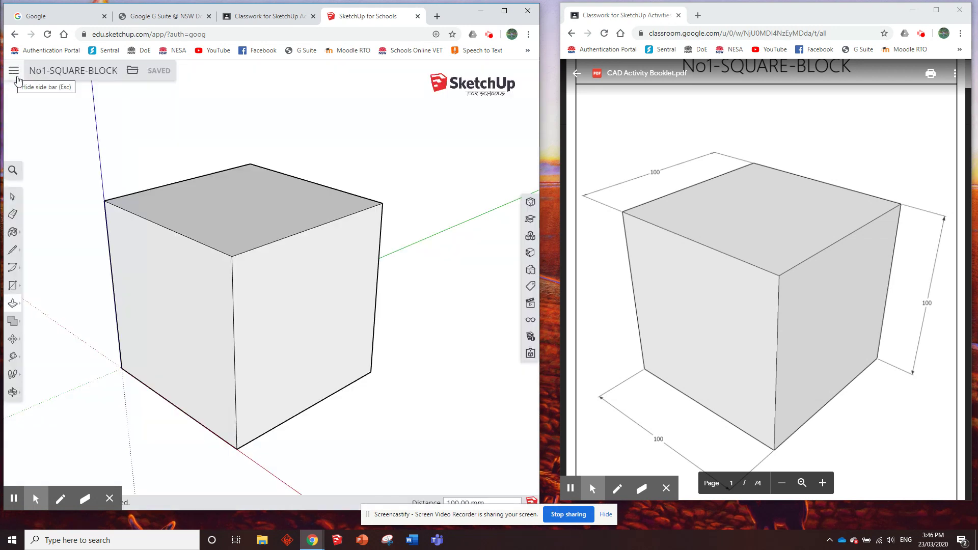
left_click(14, 75)
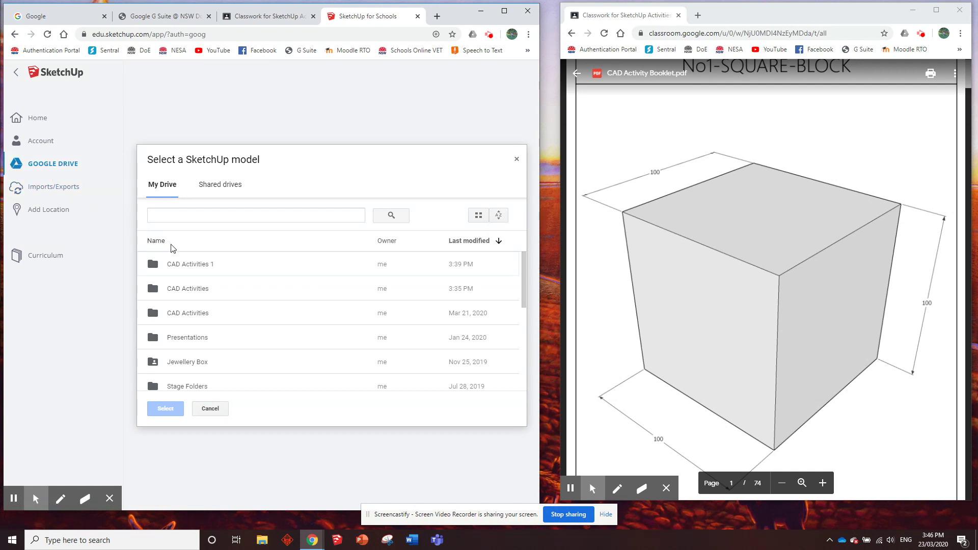
double_click(199, 264)
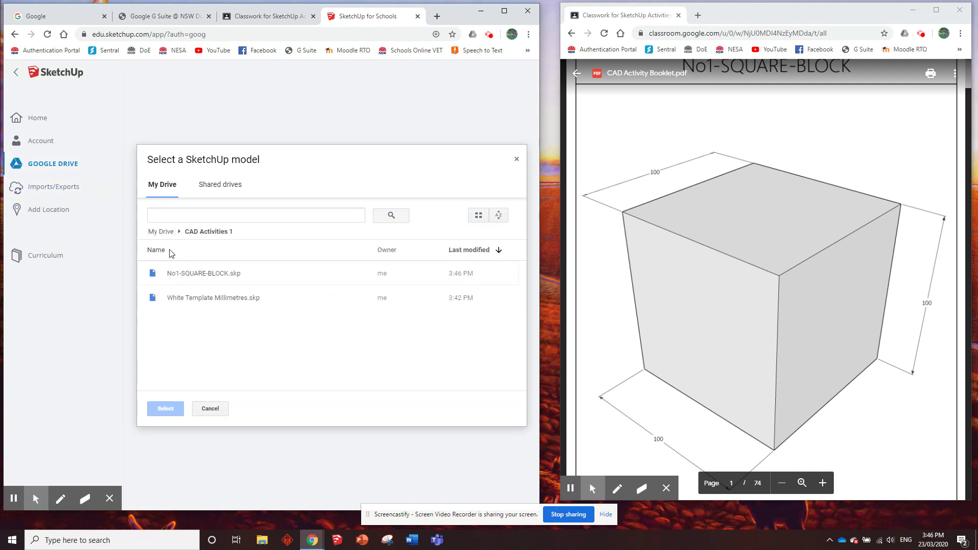
double_click(186, 298)
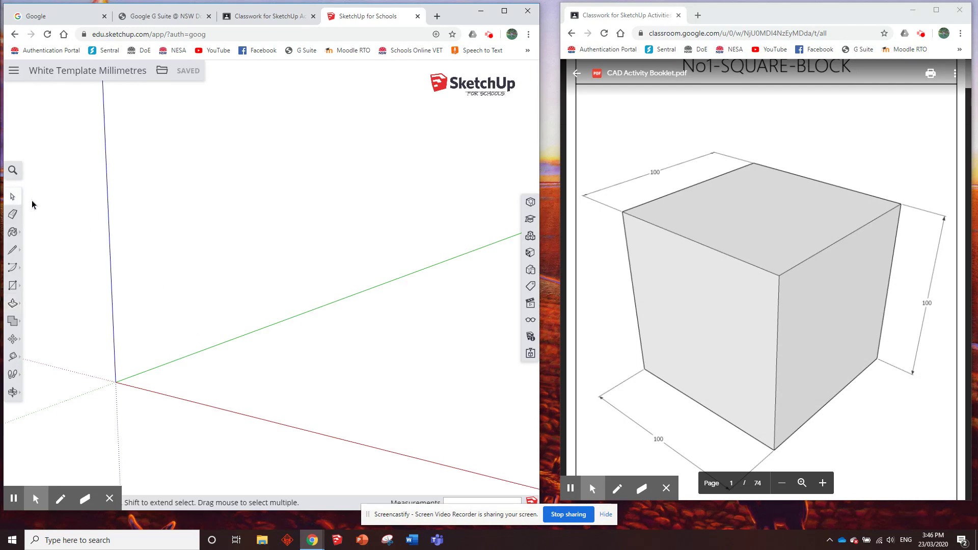
scroll(634, 157, "down", 10)
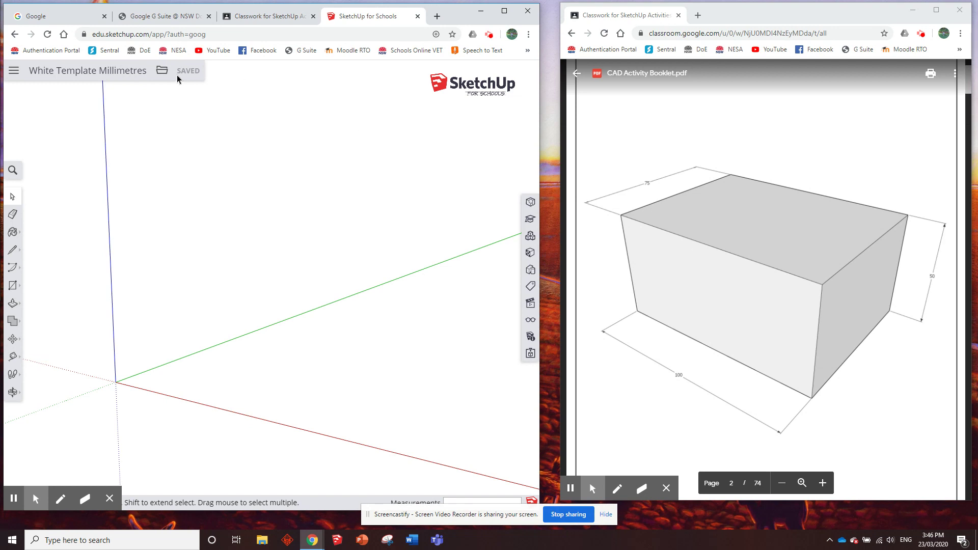
left_click(162, 70)
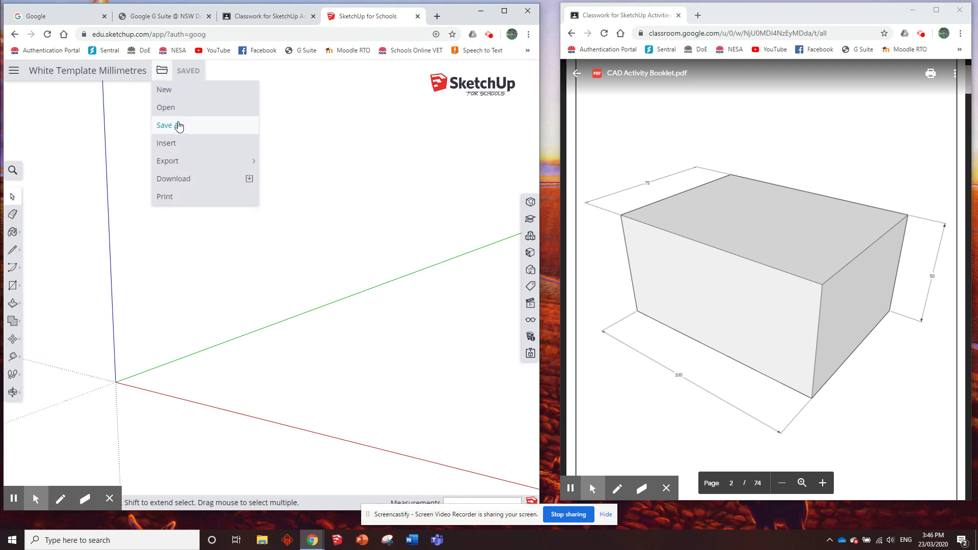
left_click(265, 78)
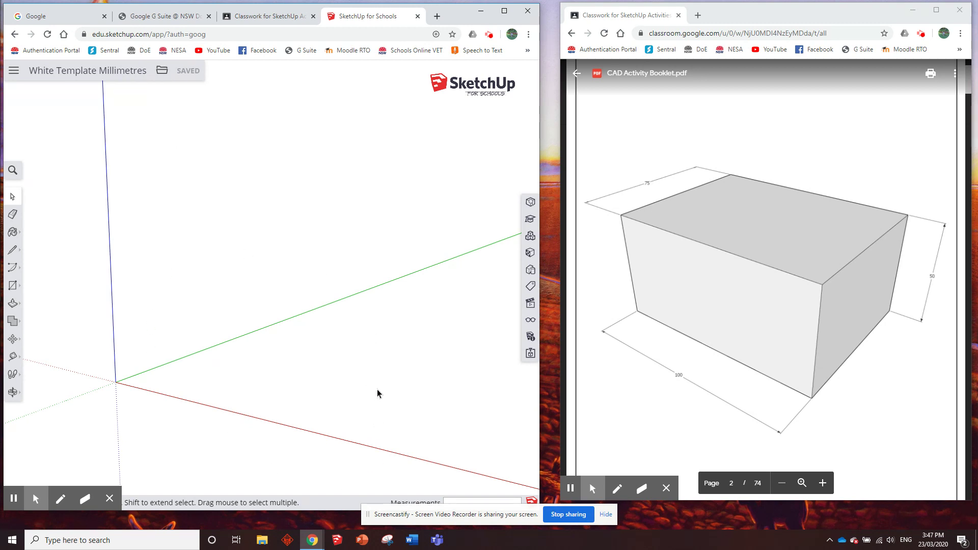
left_click(163, 71)
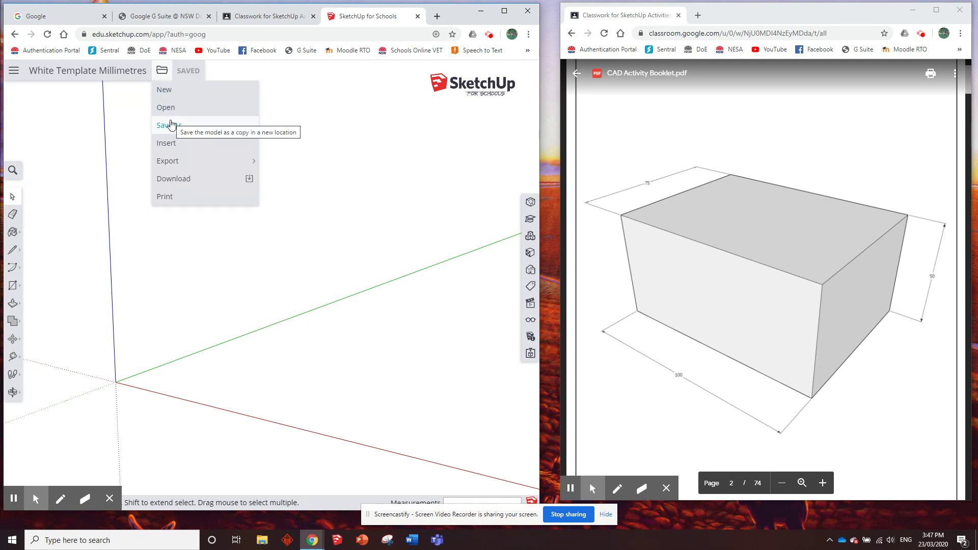
left_click(279, 137)
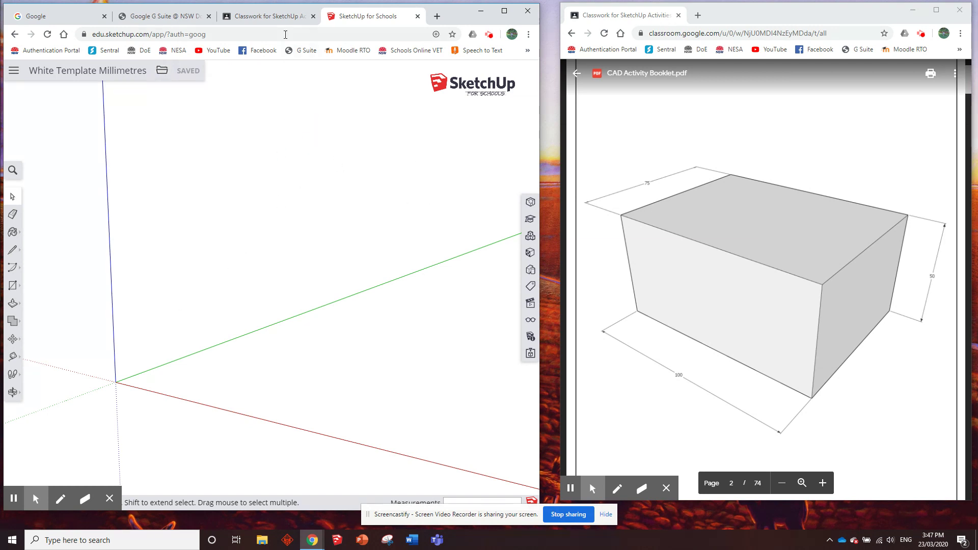
left_click(269, 16)
scroll(275, 189, "down", 1)
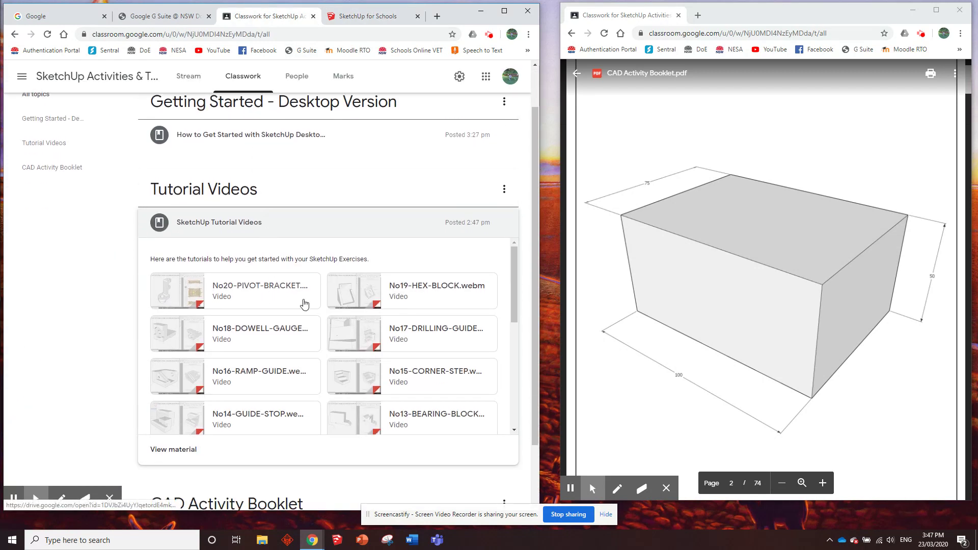
scroll(278, 294, "down", 5)
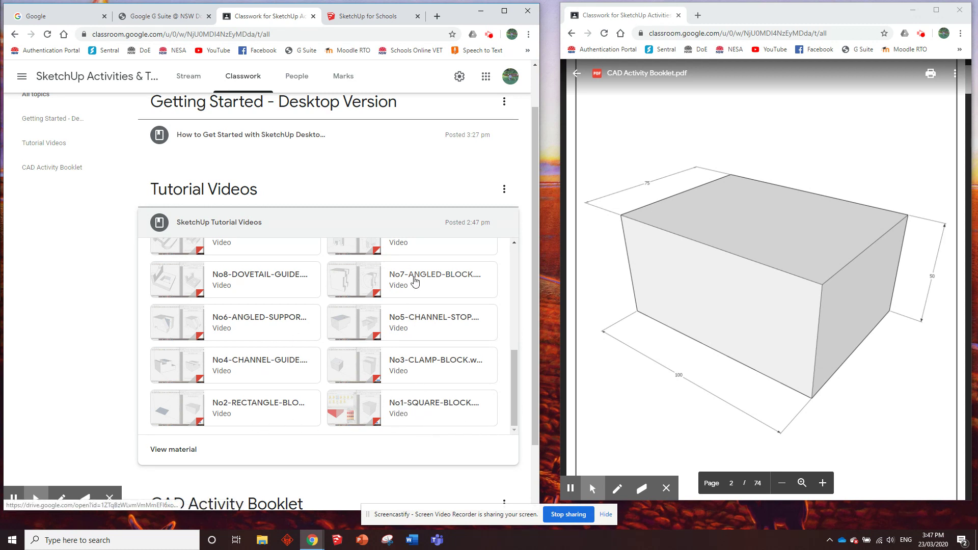
left_click(371, 16)
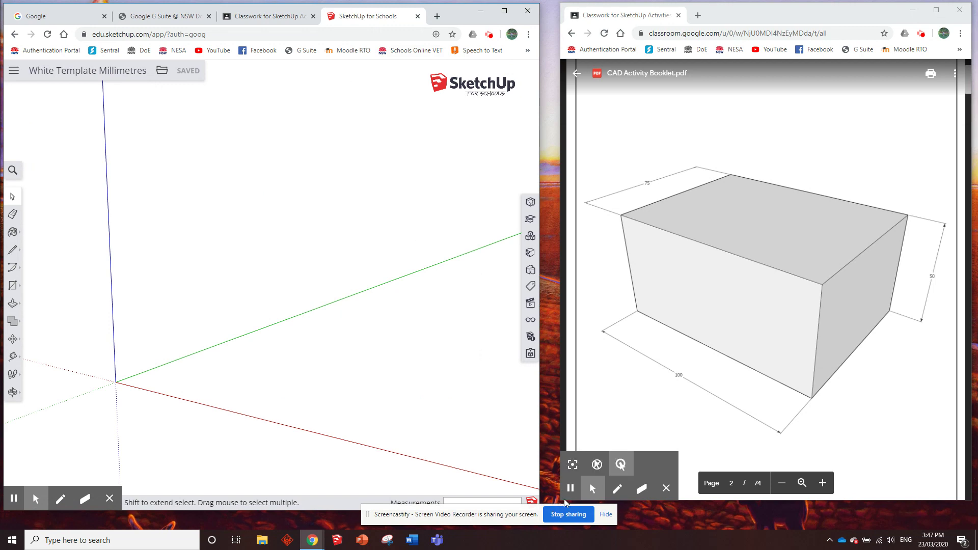